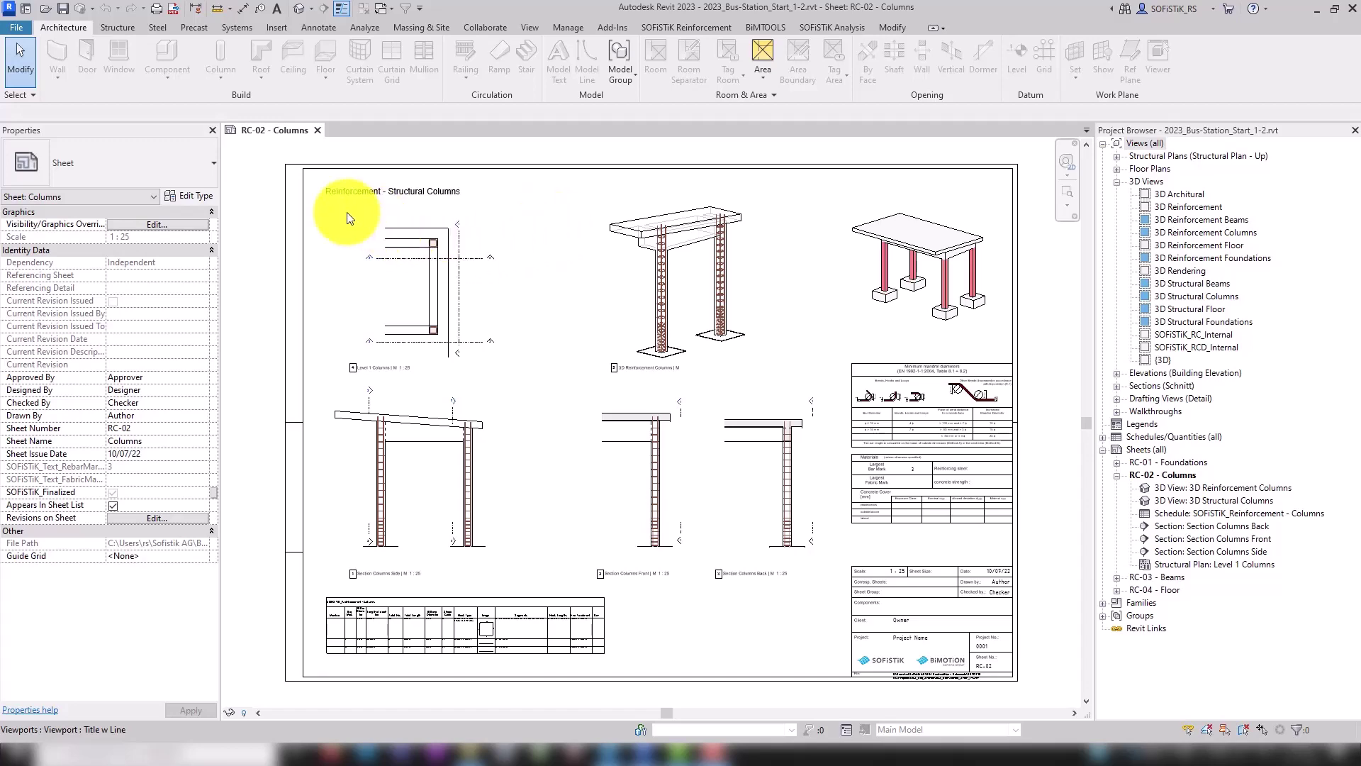
# Step: Activate the Level 1 Columns plan view on the sheet and tag all its reinforcement
pyautogui.scroll(4, 341, 205)
pyautogui.doubleClick(457, 400)
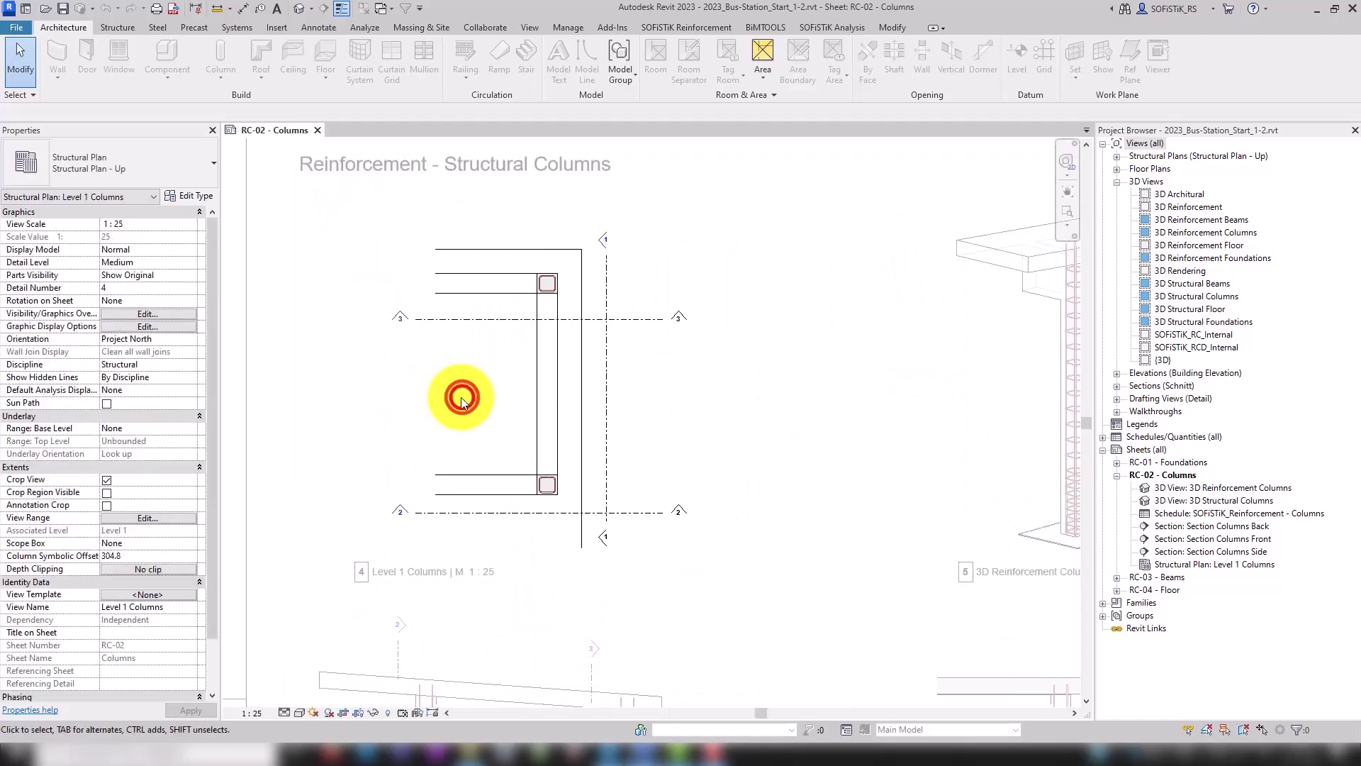
pyautogui.click(702, 28)
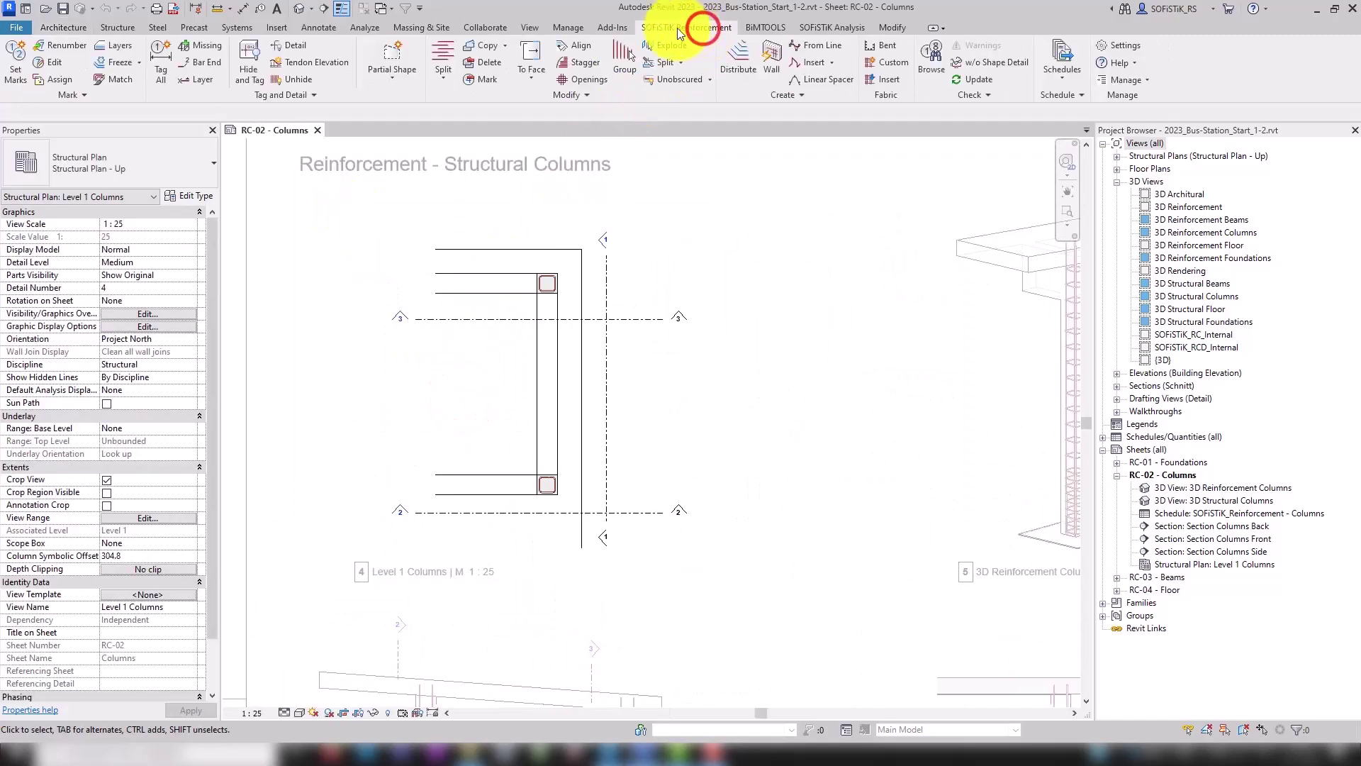
pyautogui.click(156, 64)
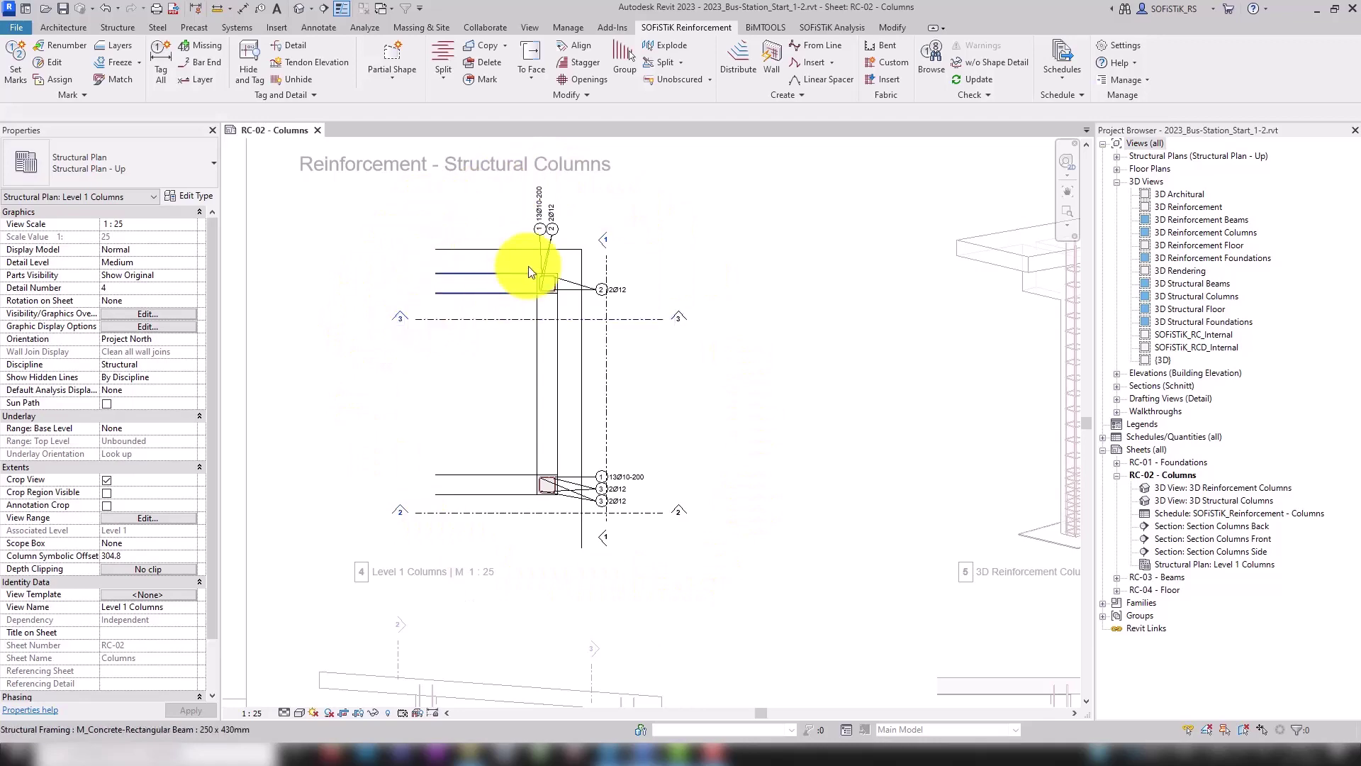
# Step: Move the 2Ø12 rebar tag above the upper column to the column's left side
pyautogui.scroll(4, 547, 258)
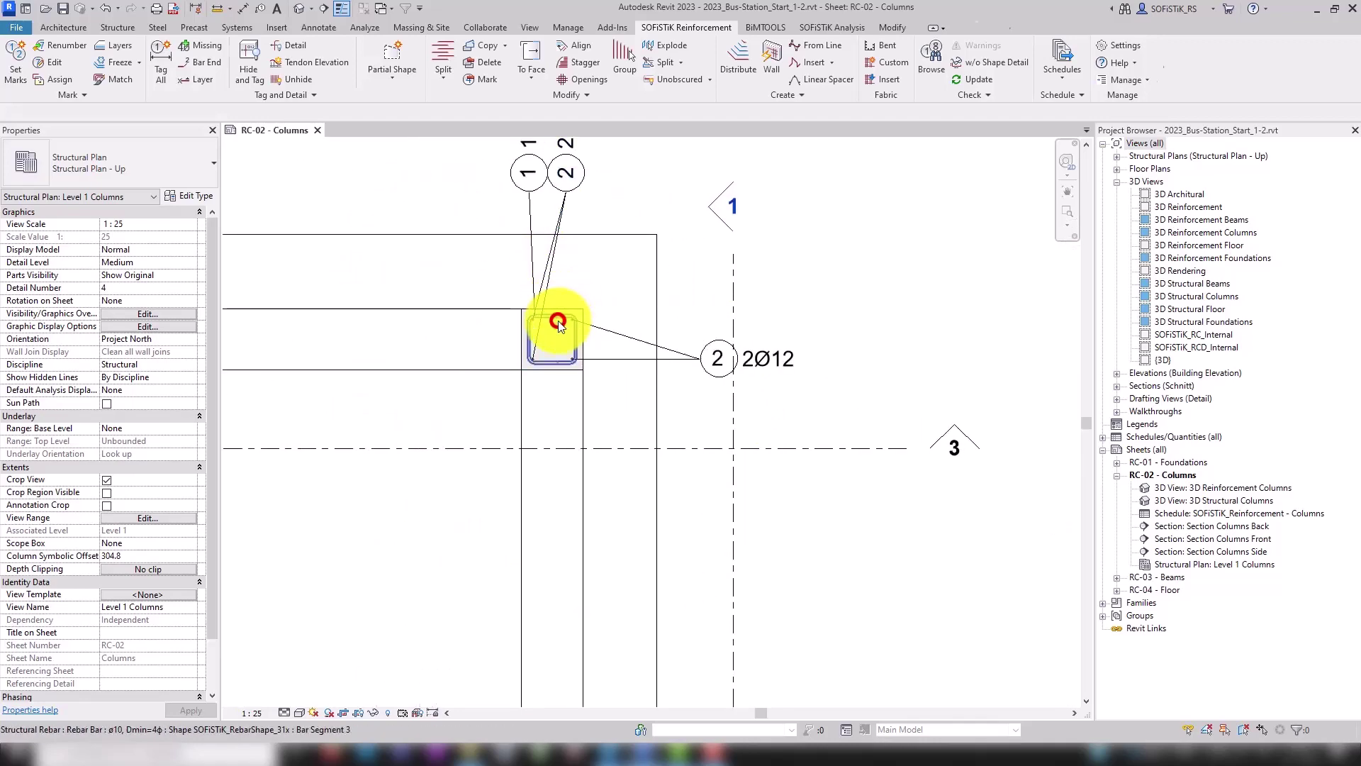
pyautogui.click(558, 323)
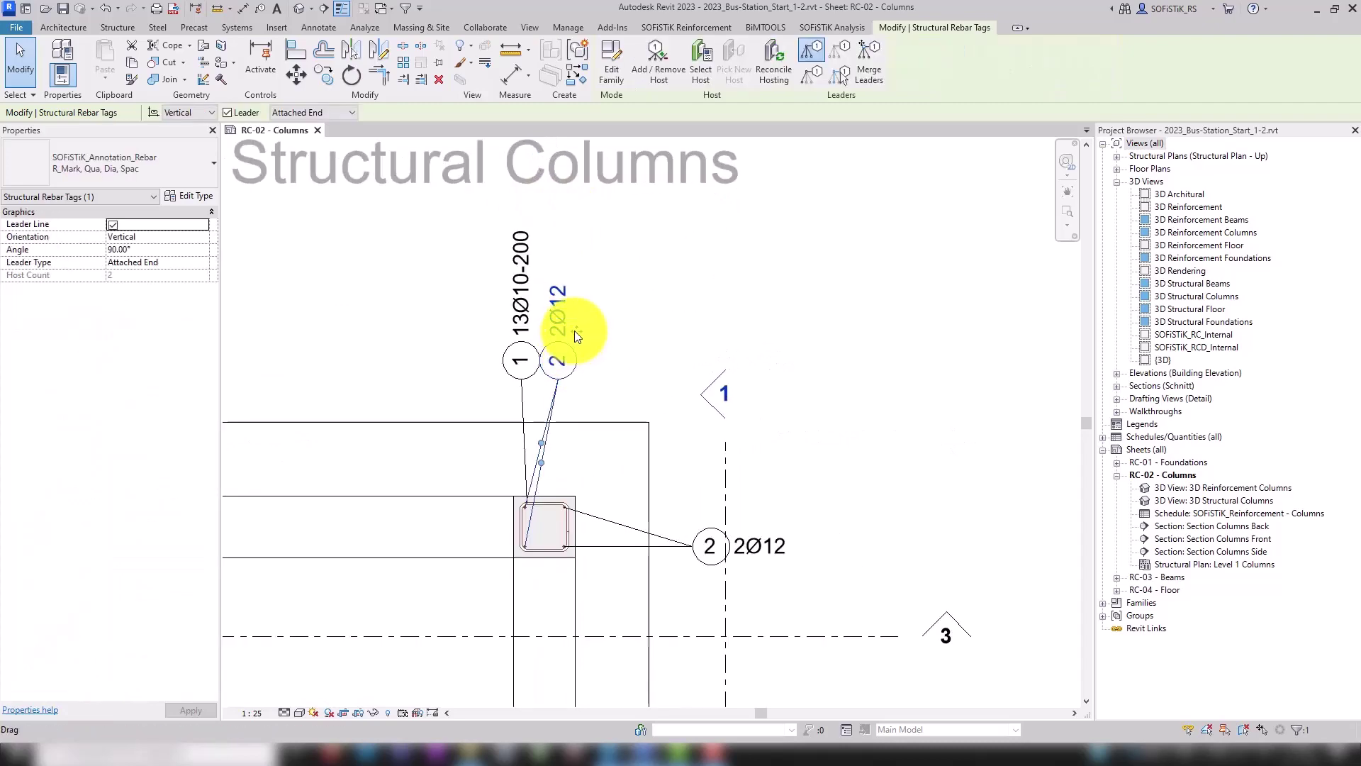
pyautogui.moveTo(574, 330); pyautogui.dragTo(449, 423)
# Step: Group the upper column's two ø12 vertical rebar sets into a single set
pyautogui.scroll(3, 529, 517)
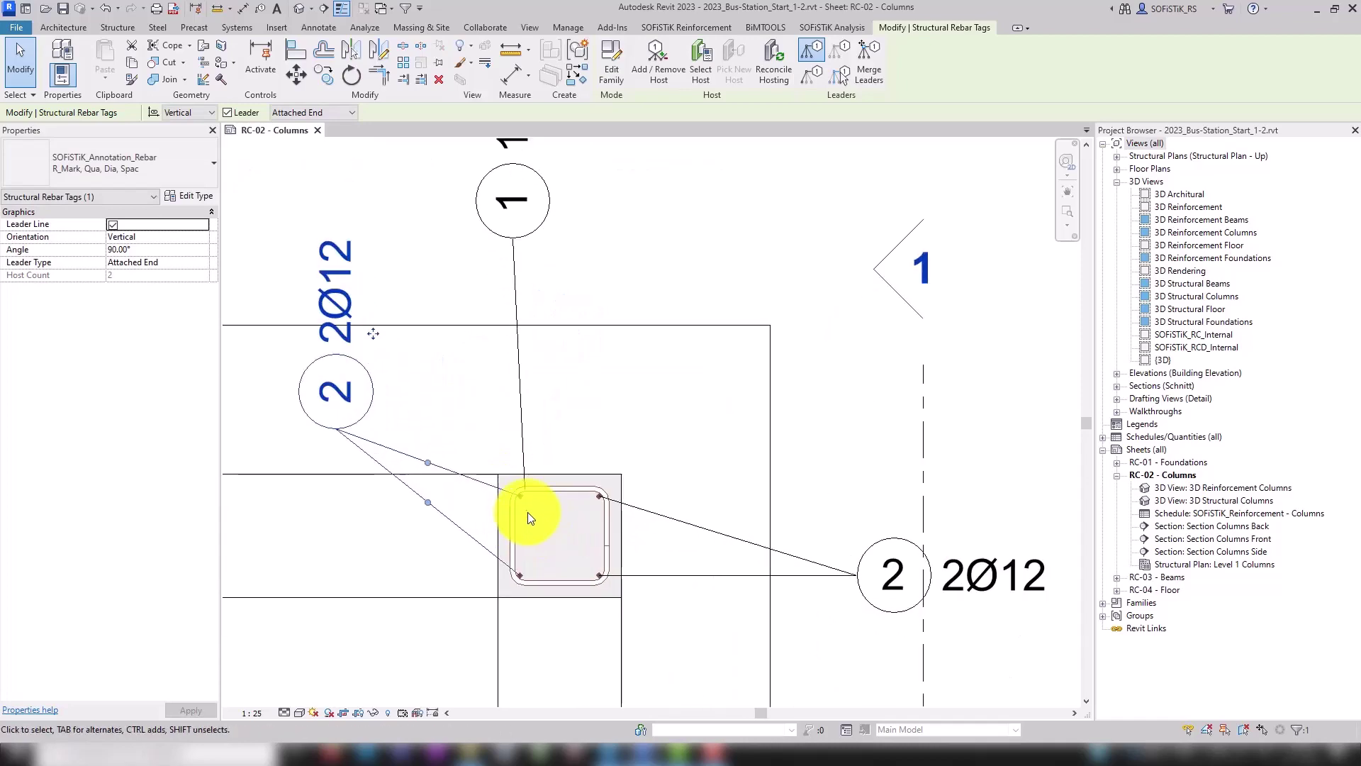
pyautogui.click(521, 498)
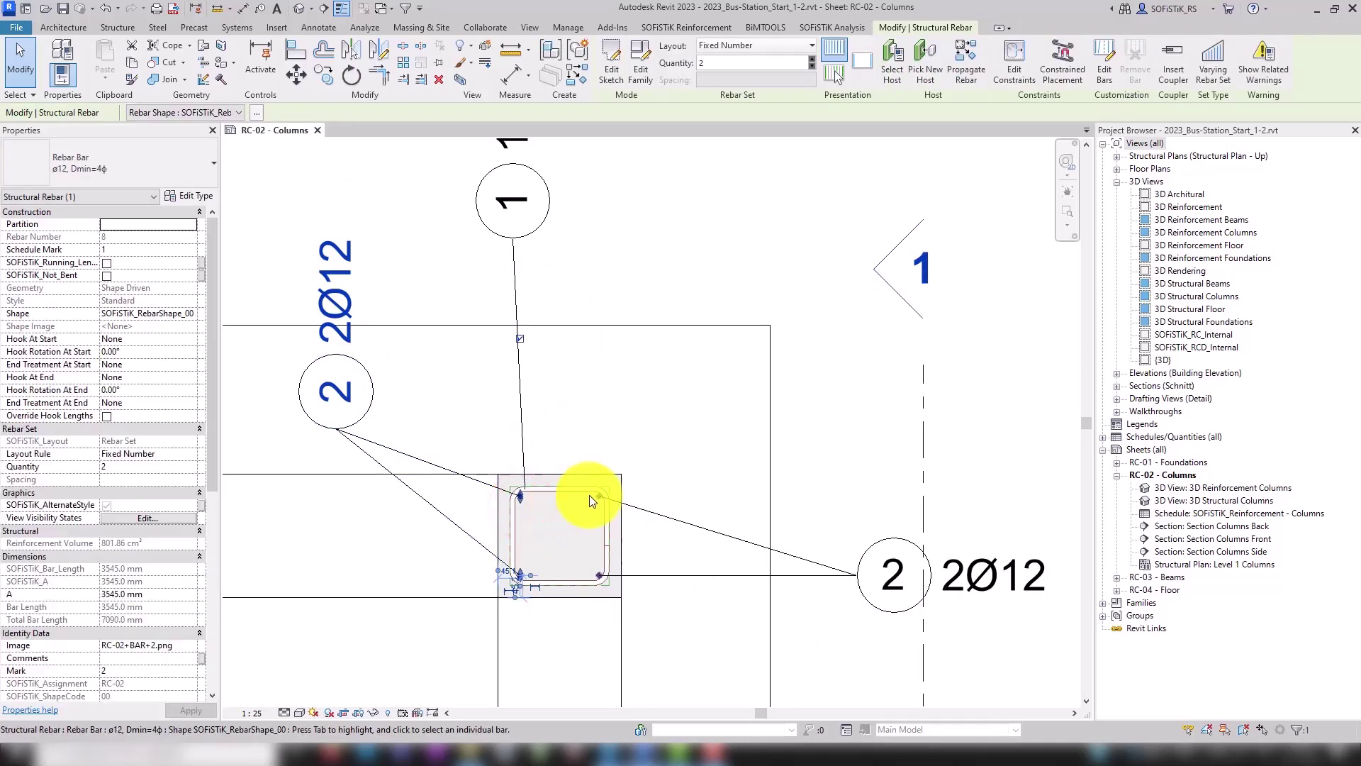
pyautogui.scroll(-2, 563, 407)
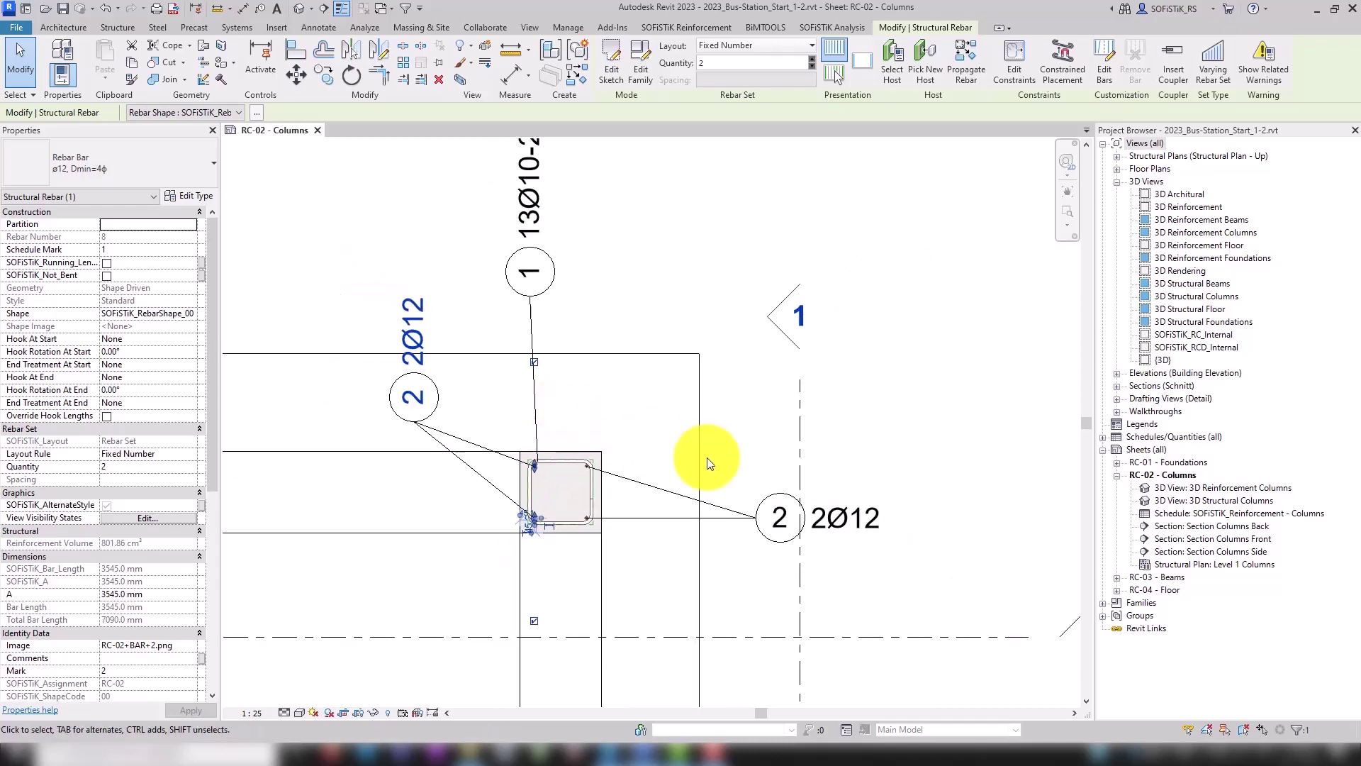
pyautogui.click(482, 389)
pyautogui.scroll(1, 570, 505)
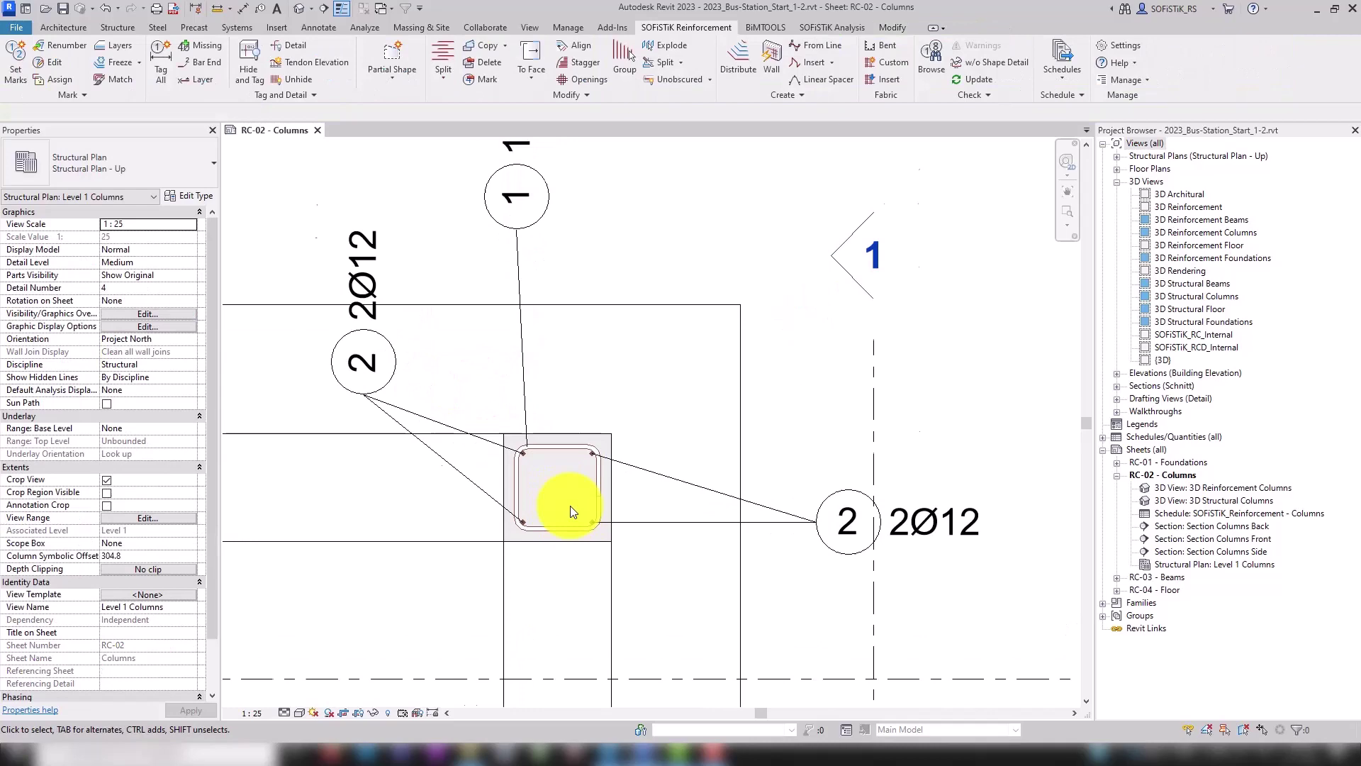
pyautogui.scroll(1, 570, 505)
pyautogui.click(511, 441)
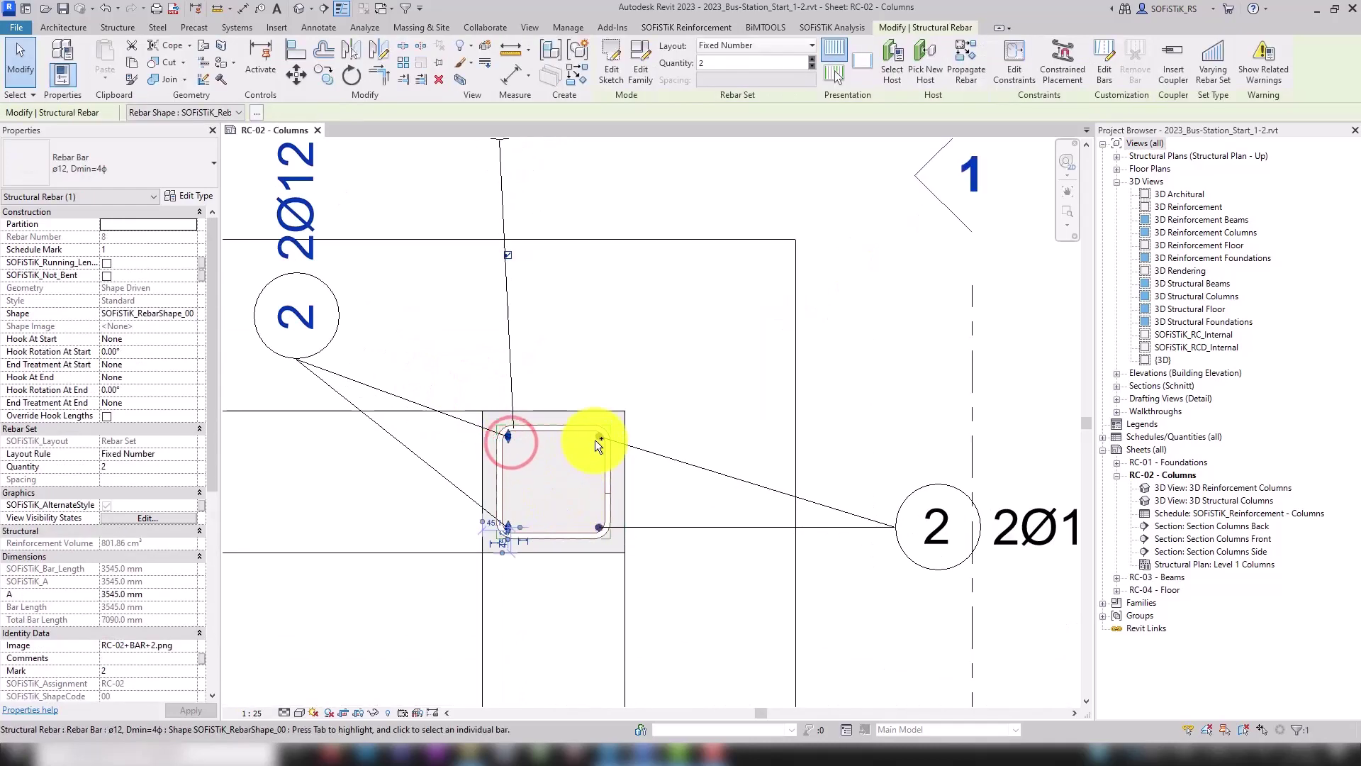
pyautogui.keyDown('ctrl'); pyautogui.click(595, 440); pyautogui.keyUp('ctrl')
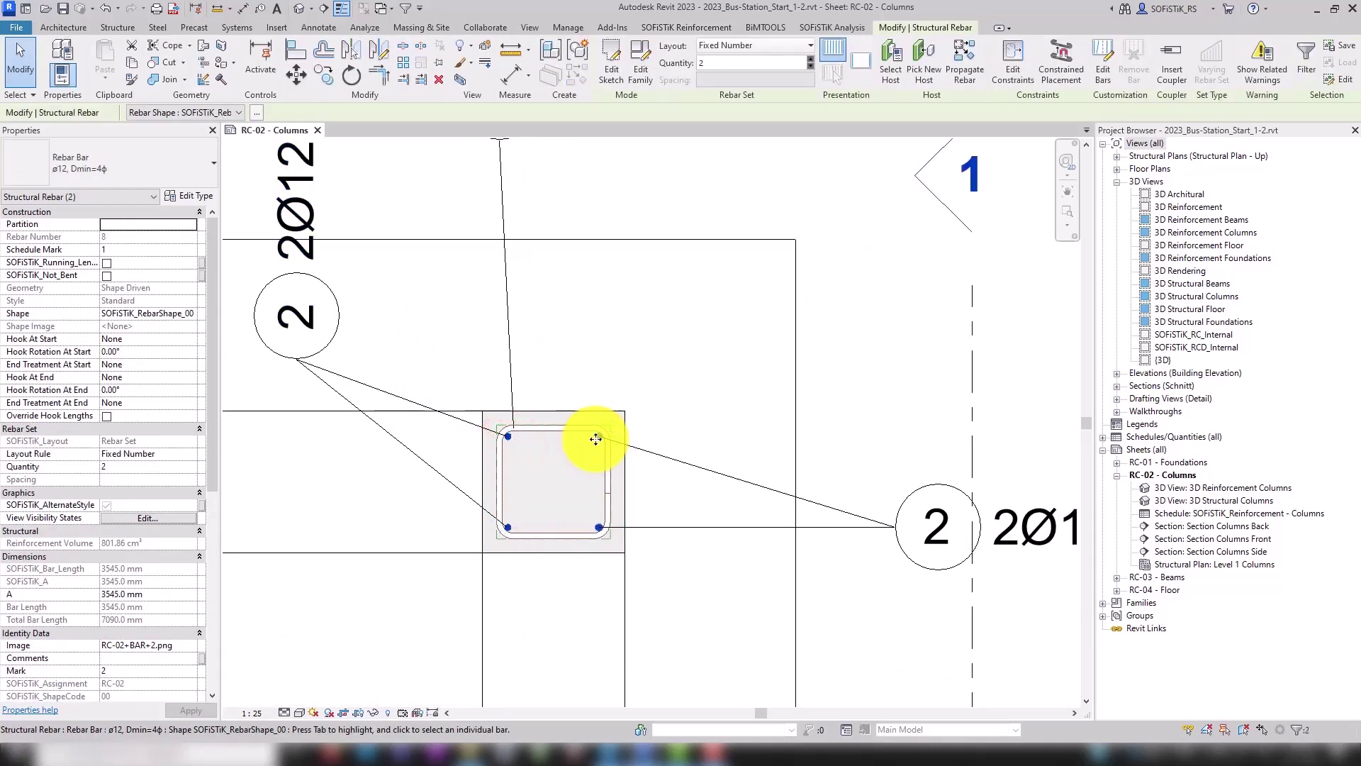
pyautogui.click(692, 27)
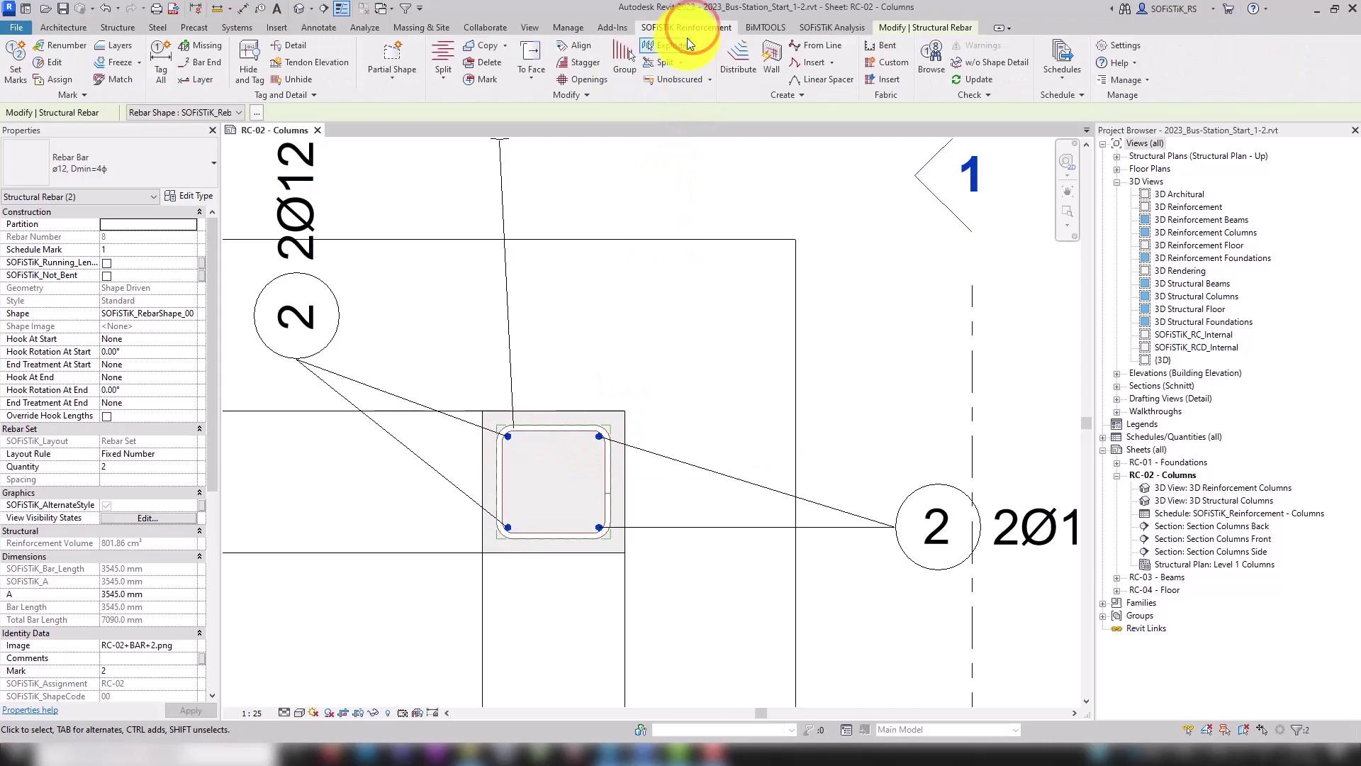
pyautogui.click(622, 55)
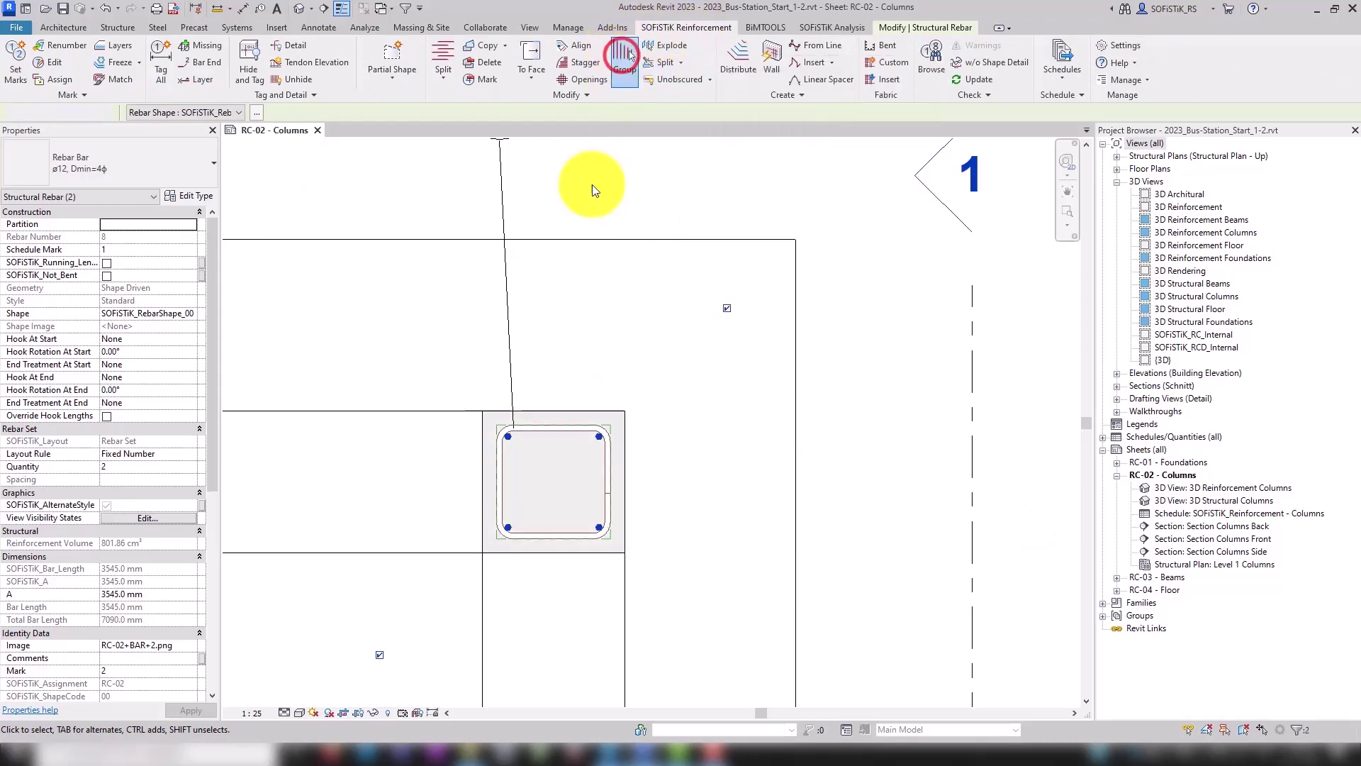
# Step: Group the lower column's two ø12 vertical rebar sets into a single set
pyautogui.scroll(-4, 592, 184)
pyautogui.scroll(4, 614, 547)
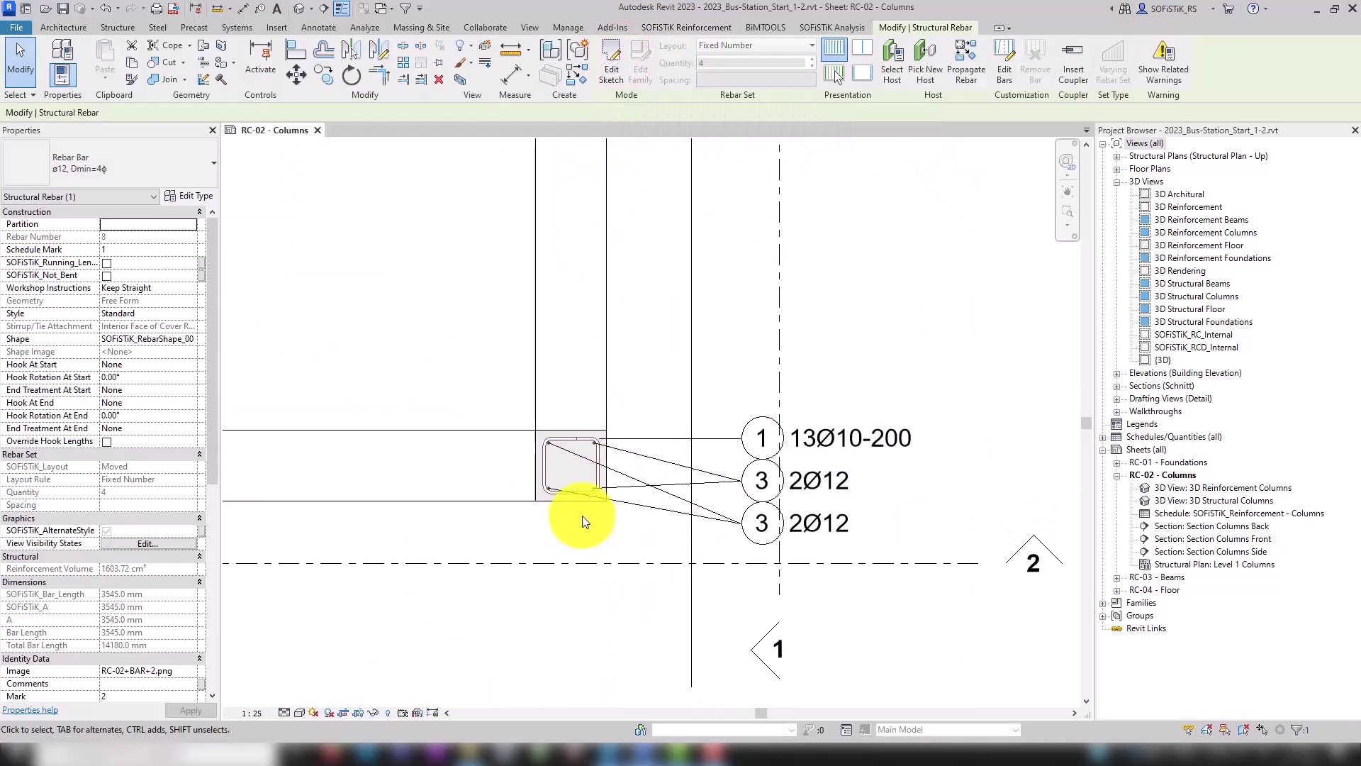
pyautogui.scroll(3, 564, 470)
pyautogui.click(526, 394)
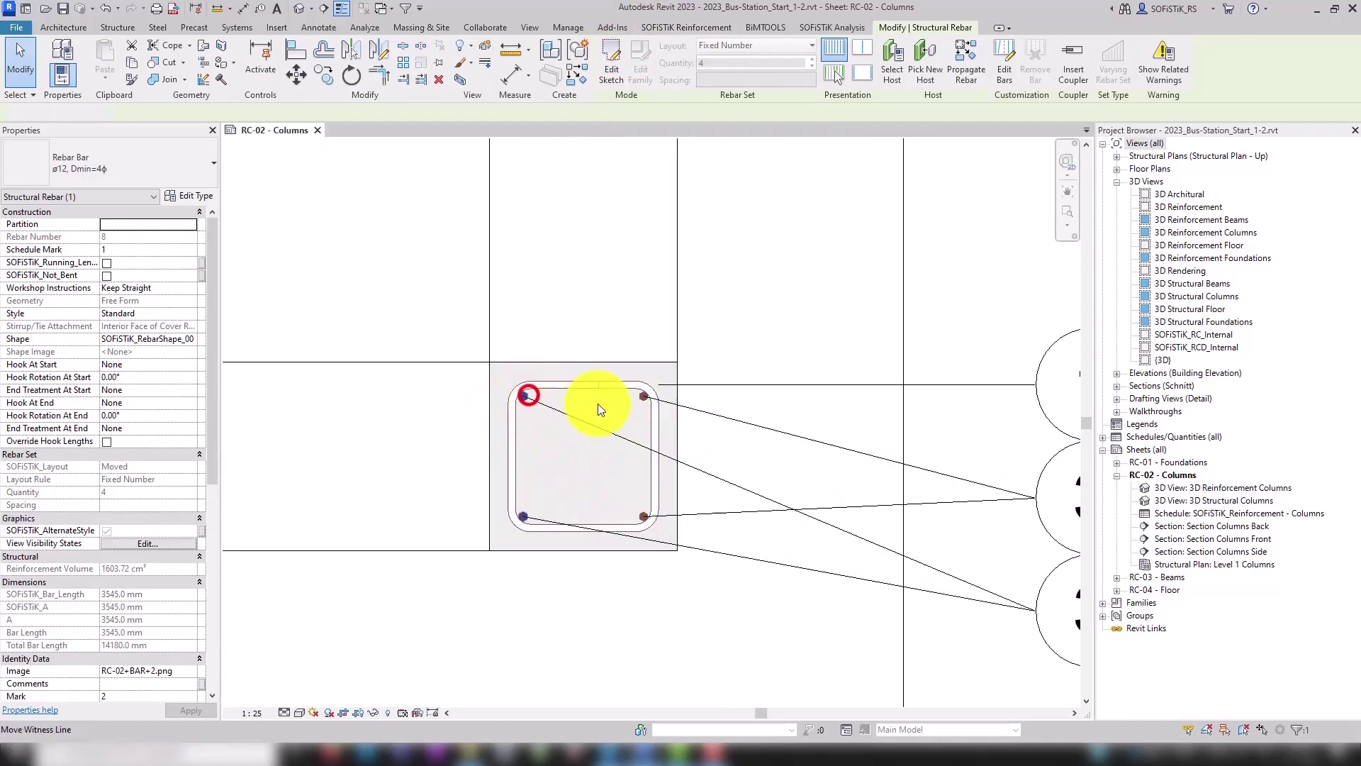
pyautogui.keyDown('ctrl'); pyautogui.click(643, 396); pyautogui.keyUp('ctrl')
pyautogui.click(707, 27)
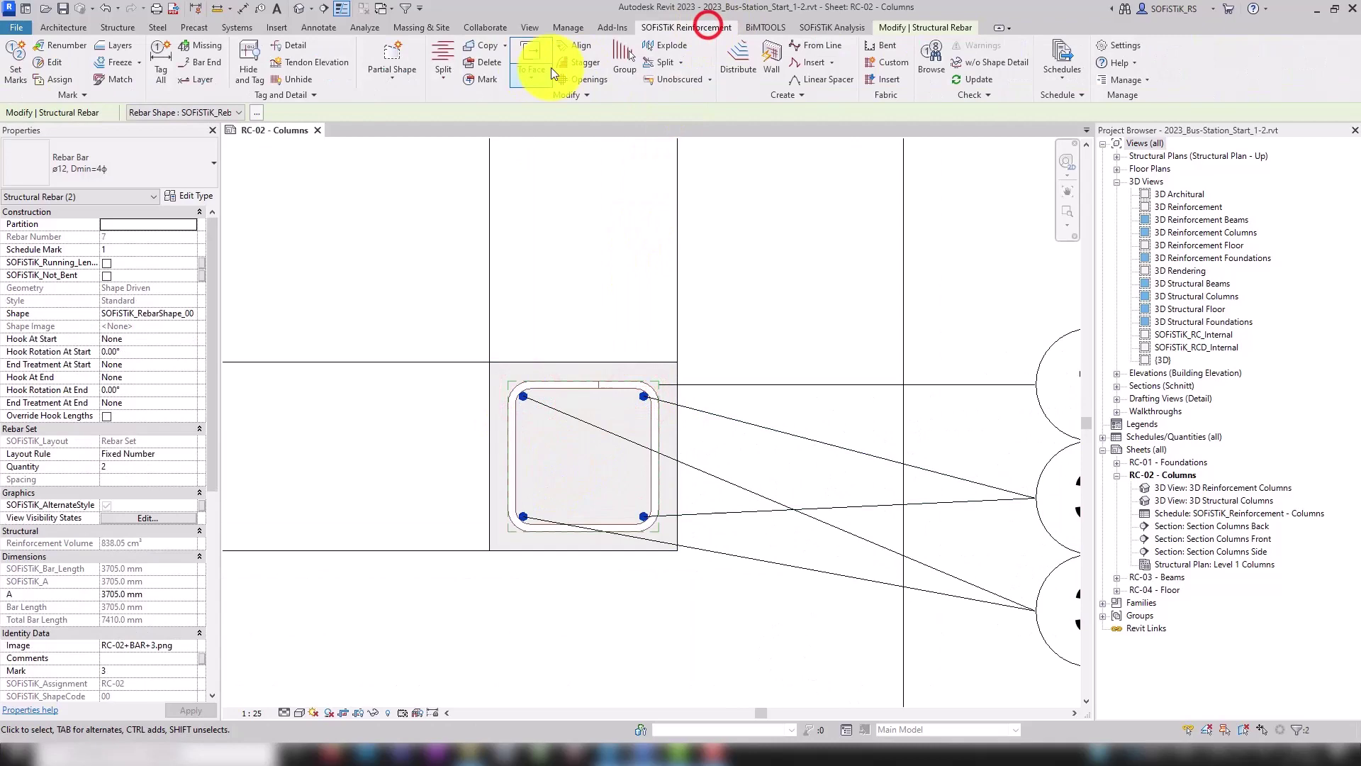
pyautogui.click(621, 61)
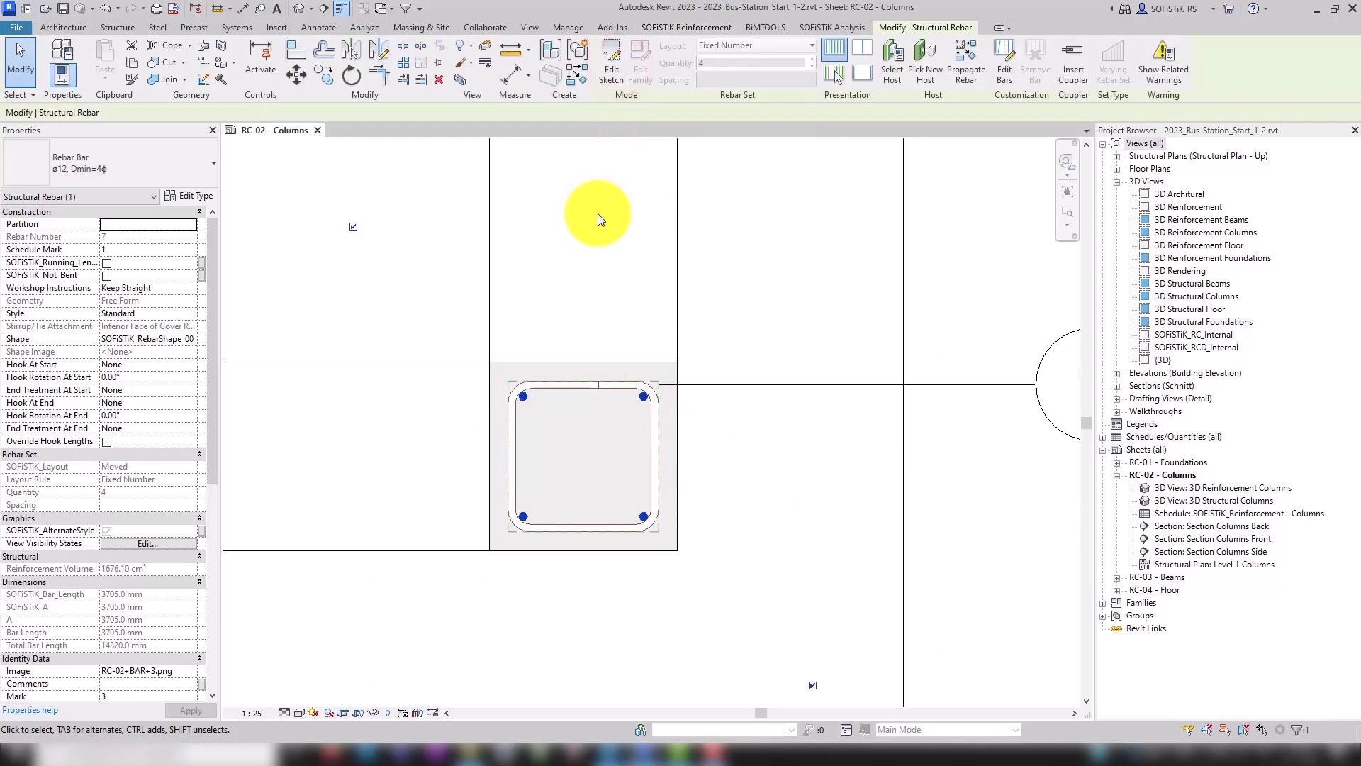
# Step: Tag the lower column's grouped ø12 bars in the Level 1 Columns plan view
pyautogui.scroll(-5, 598, 219)
pyautogui.moveTo(593, 236); pyautogui.dragTo(558, 495, button='middle')
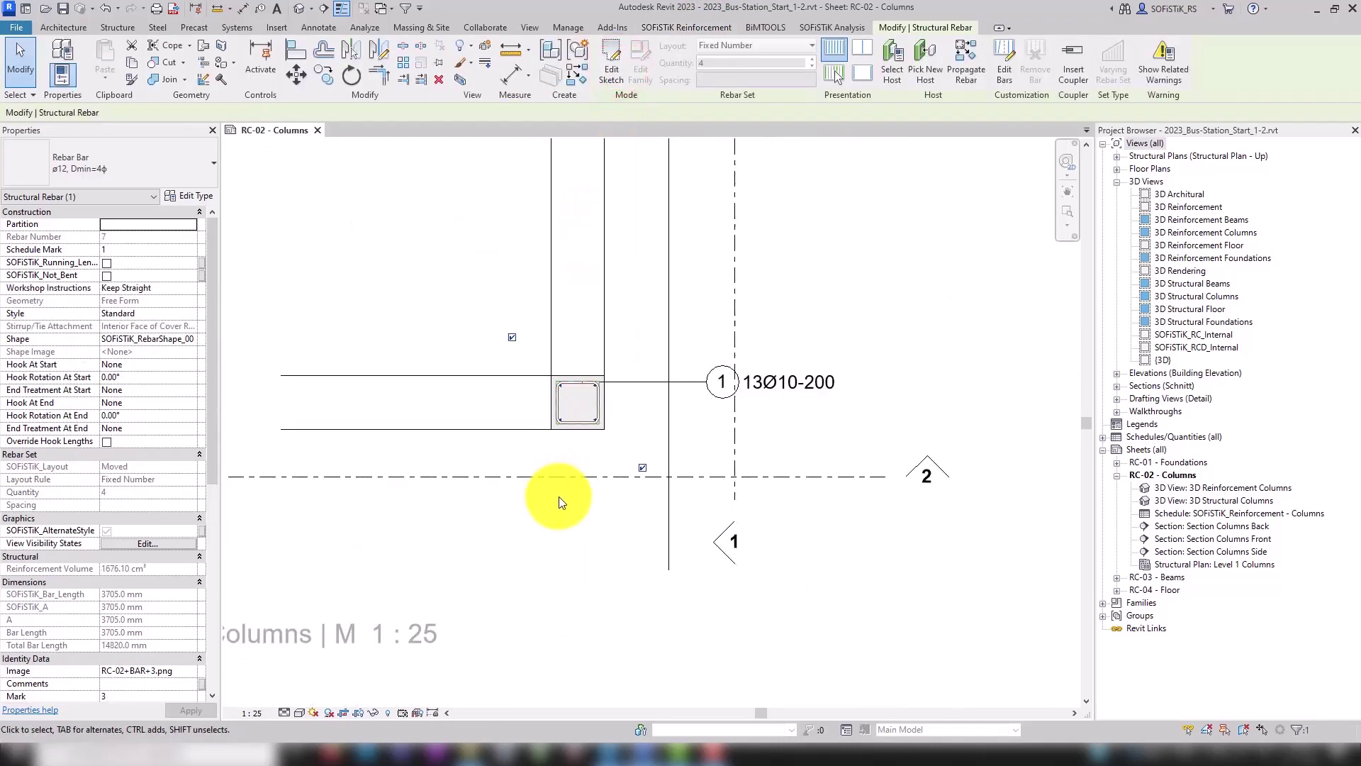
pyautogui.scroll(-1, 559, 497)
pyautogui.click(669, 25)
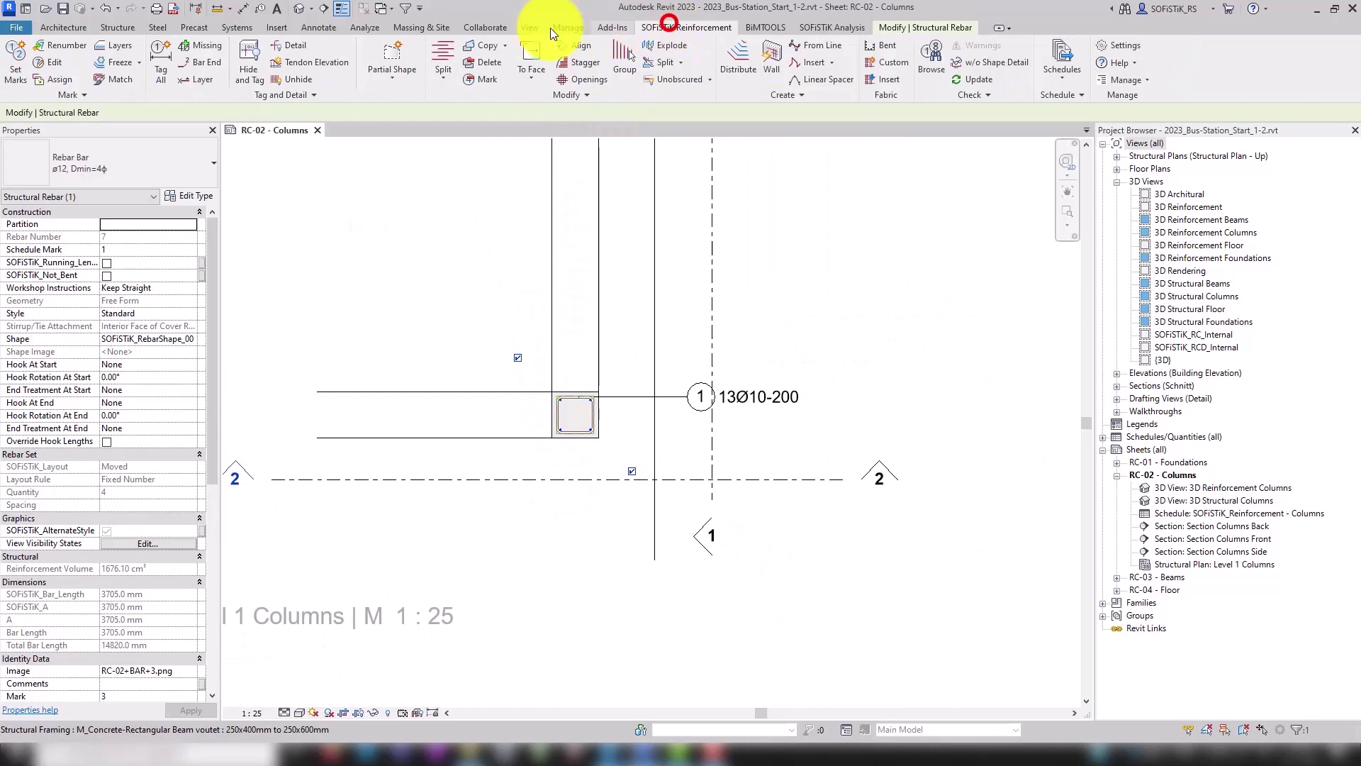
pyautogui.click(163, 68)
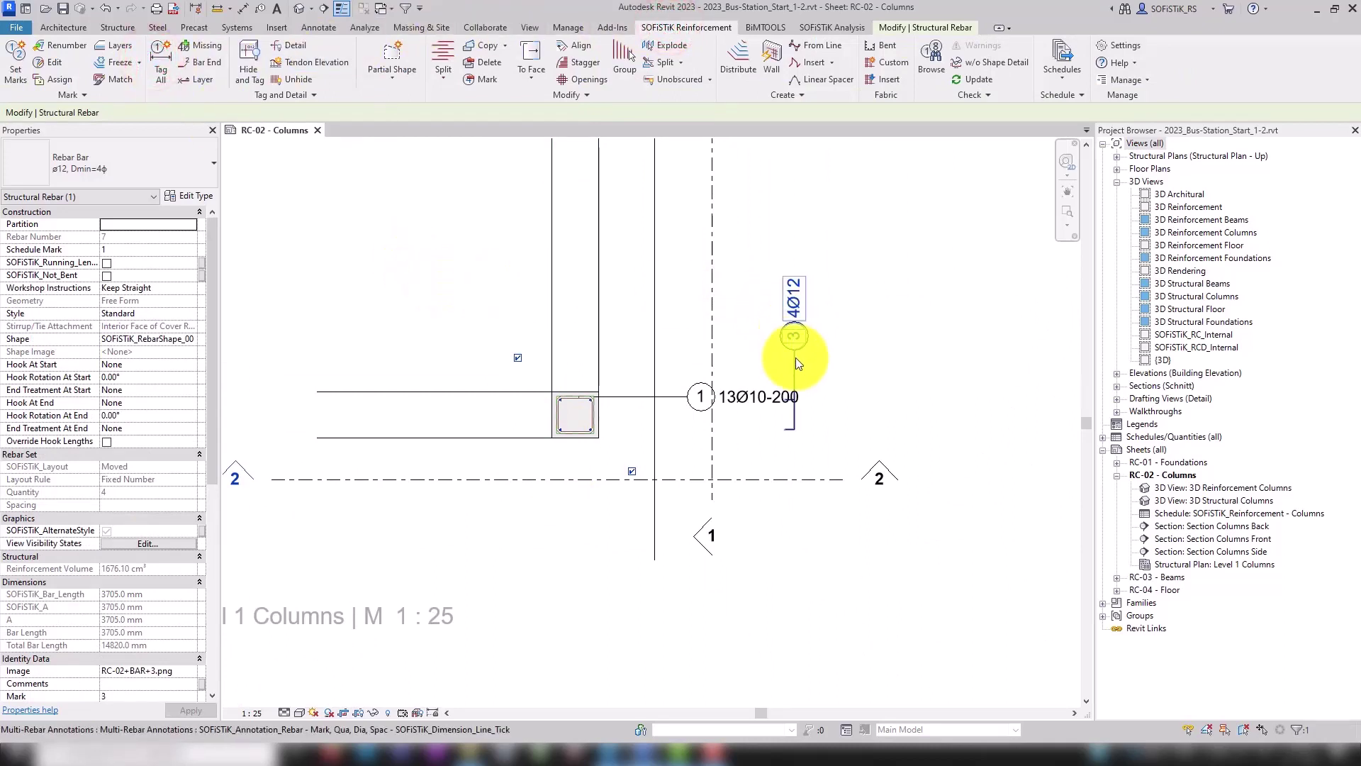
# Step: Move the 4Ø12 multi-rebar annotation just to the left of the lower column, leaving a small gap to the column face
pyautogui.moveTo(796, 364); pyautogui.dragTo(526, 352)
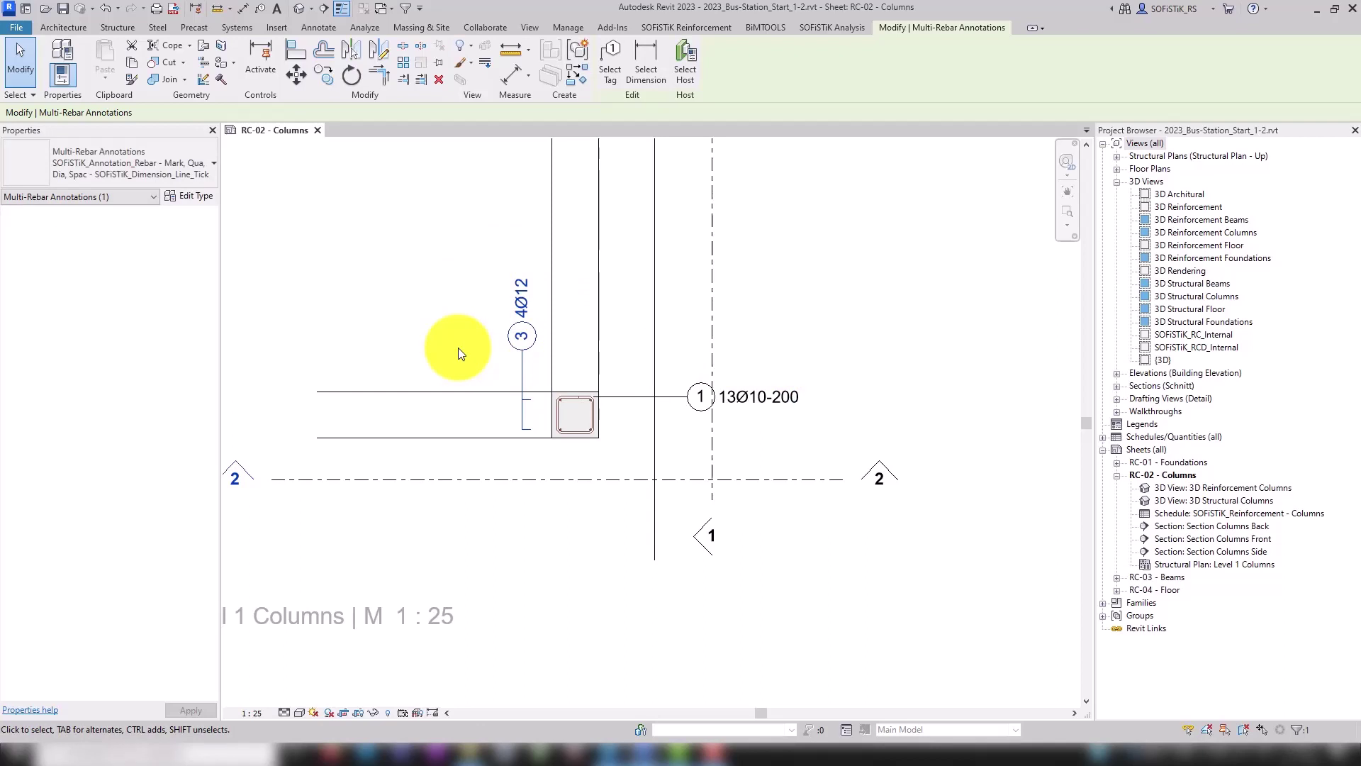
pyautogui.click(526, 338)
pyautogui.moveTo(533, 305)
pyautogui.mouseDown()
pyautogui.moveTo(447, 304)
pyautogui.moveTo(537, 320)
pyautogui.moveTo(539, 305)
pyautogui.moveTo(547, 343)
pyautogui.mouseUp()
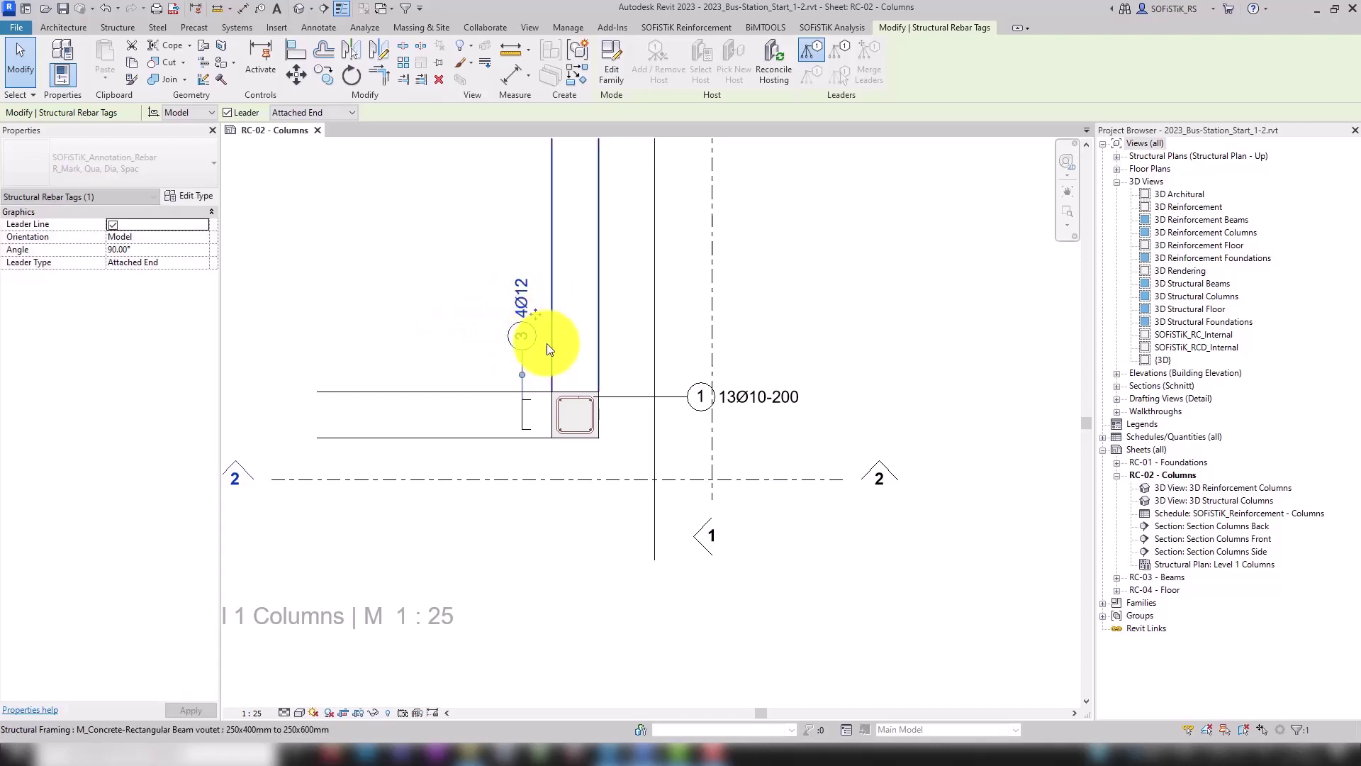
pyautogui.click(524, 417)
pyautogui.moveTo(524, 416)
pyautogui.mouseDown()
pyautogui.moveTo(521, 401)
pyautogui.moveTo(450, 401)
pyautogui.moveTo(507, 413)
pyautogui.mouseUp()
pyautogui.click(457, 358)
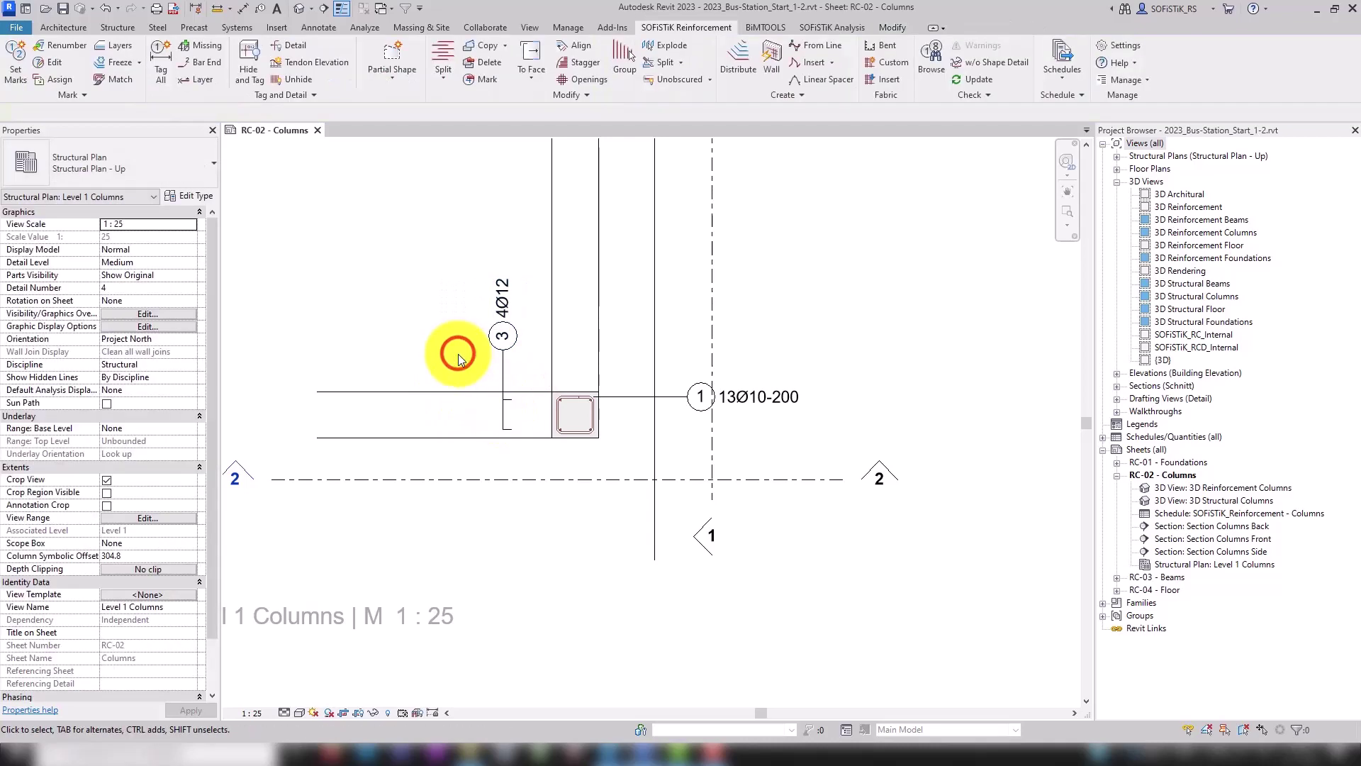
# Step: Review the annotation options for the maximum number of bars in single and short annotations, and close the settings unchanged
pyautogui.click(292, 94)
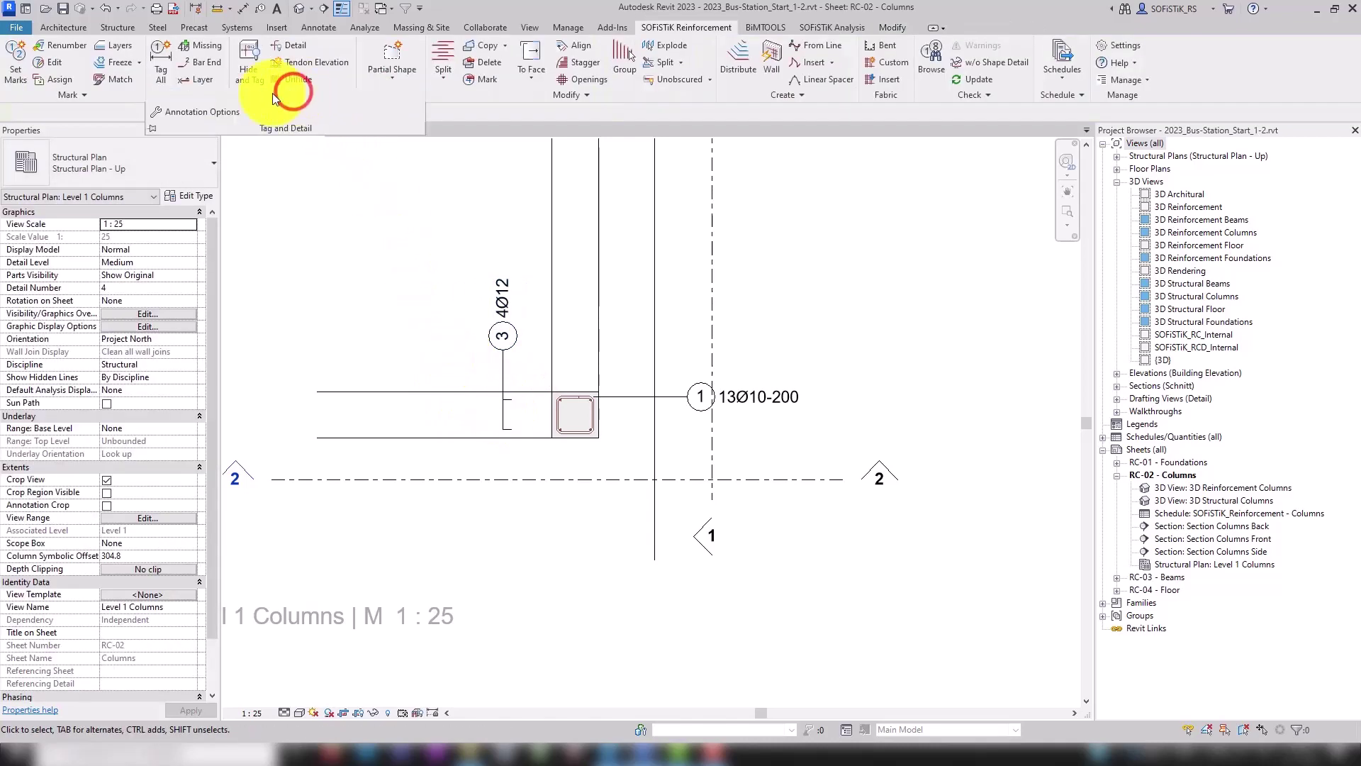
pyautogui.click(208, 112)
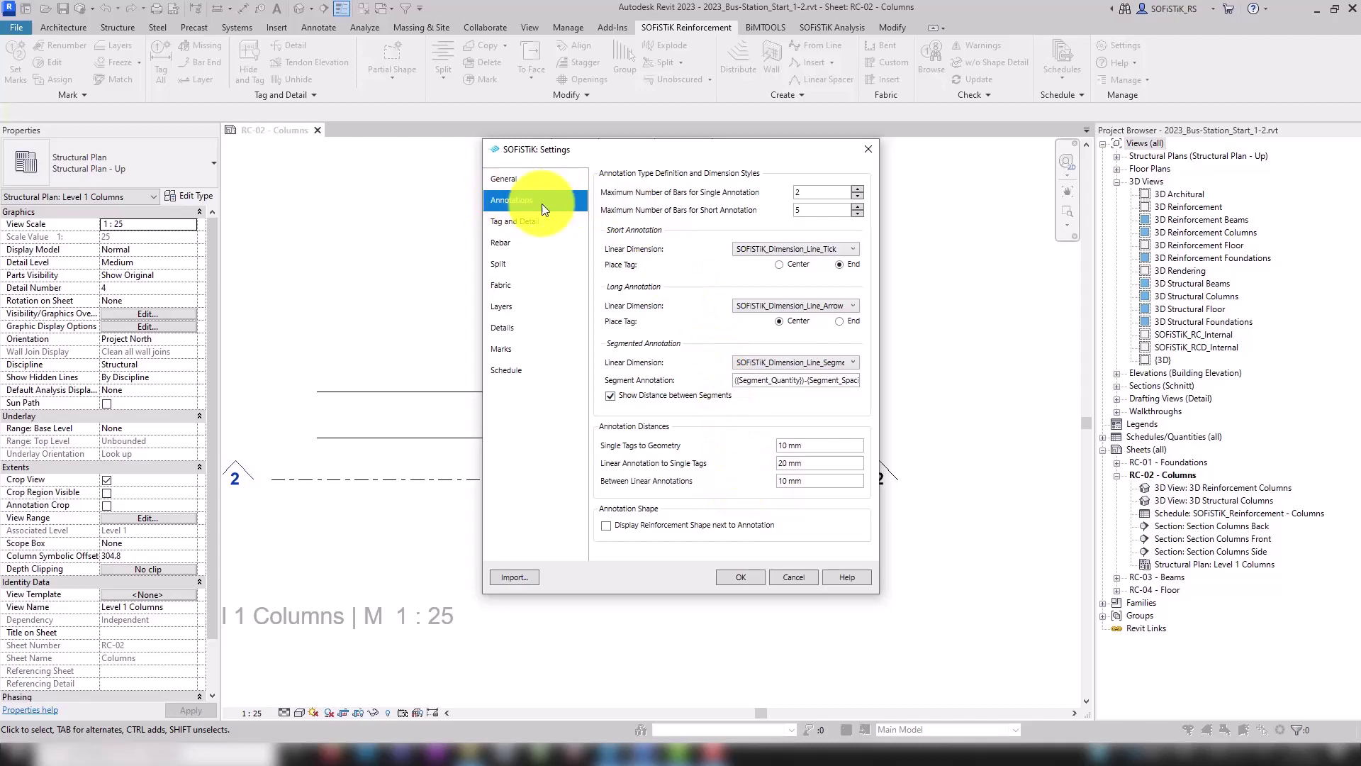
pyautogui.click(869, 146)
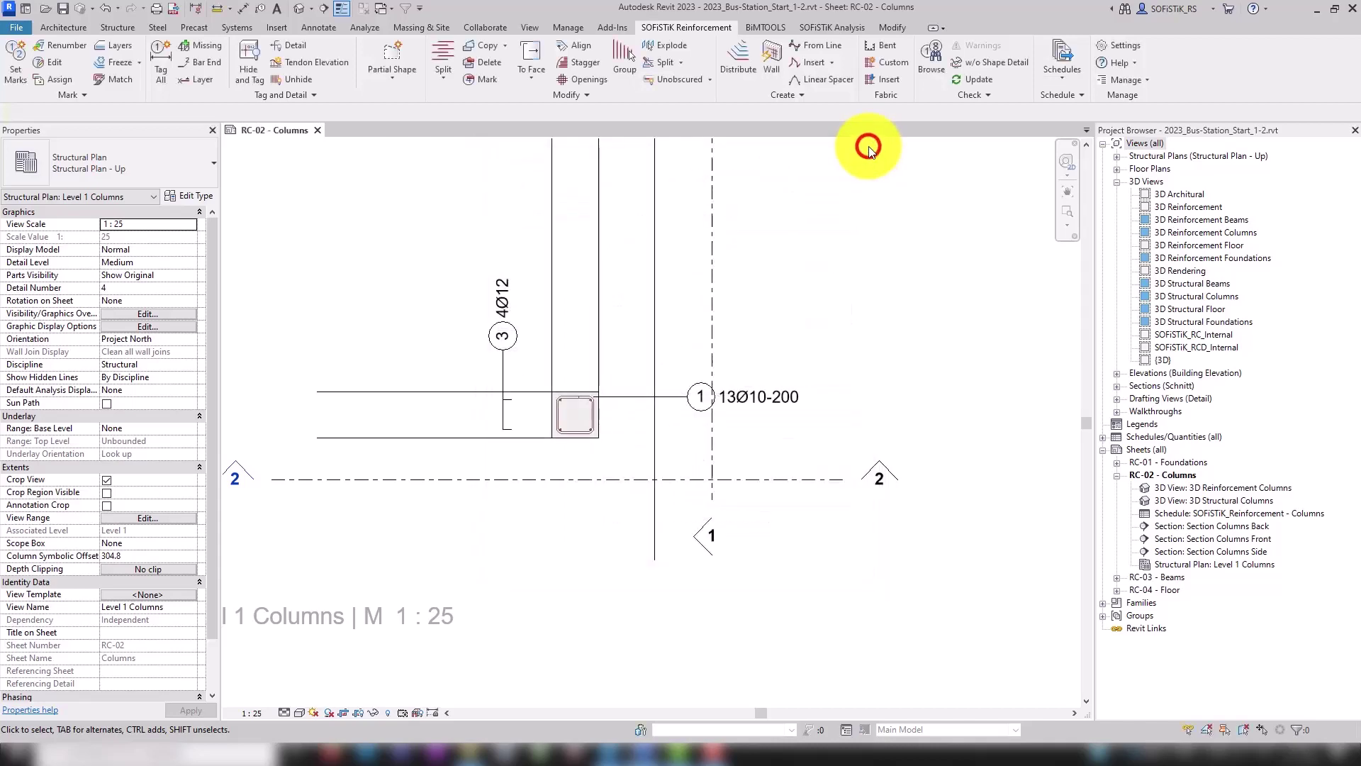
# Step: Activate the Section Columns Side view on the sheet and tag all its reinforcement
pyautogui.scroll(-3, 869, 146)
pyautogui.scroll(-3, 631, 252)
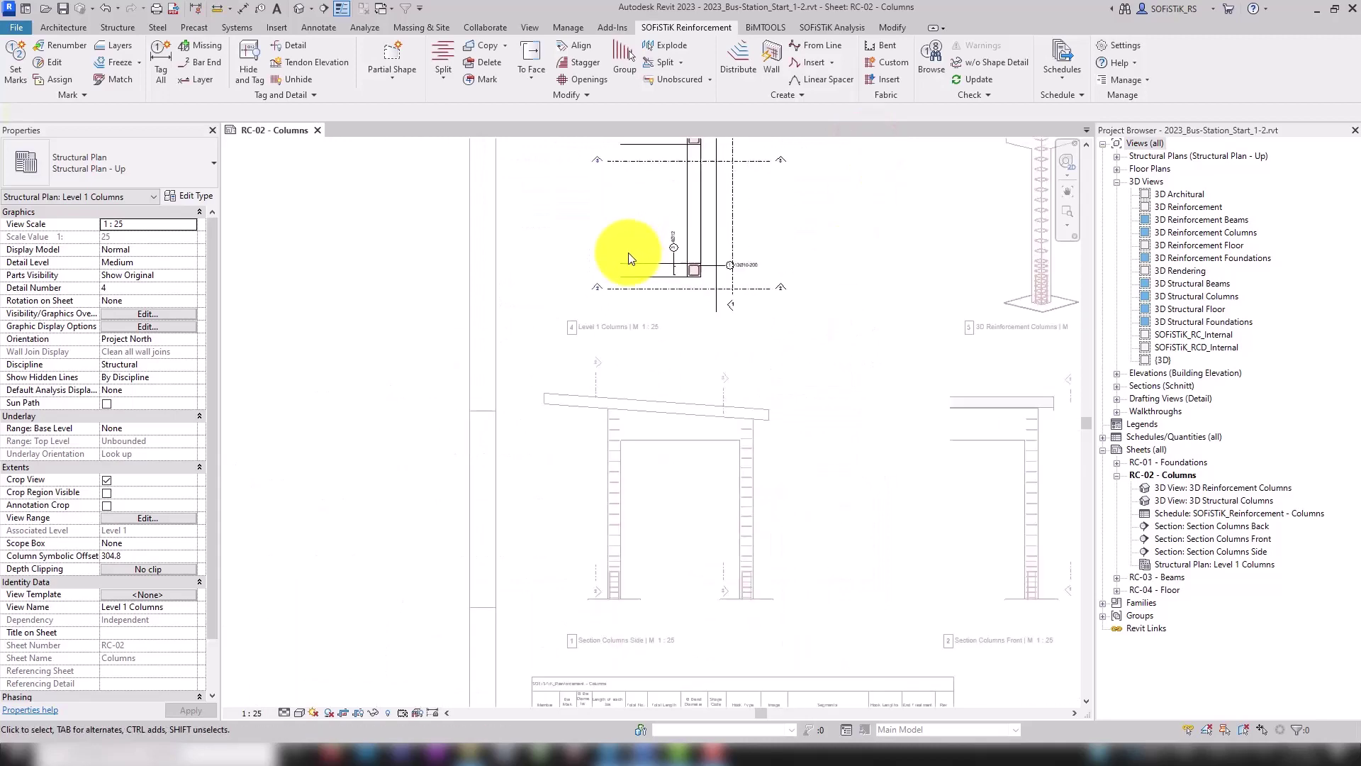
pyautogui.click(656, 467)
pyautogui.scroll(3, 727, 486)
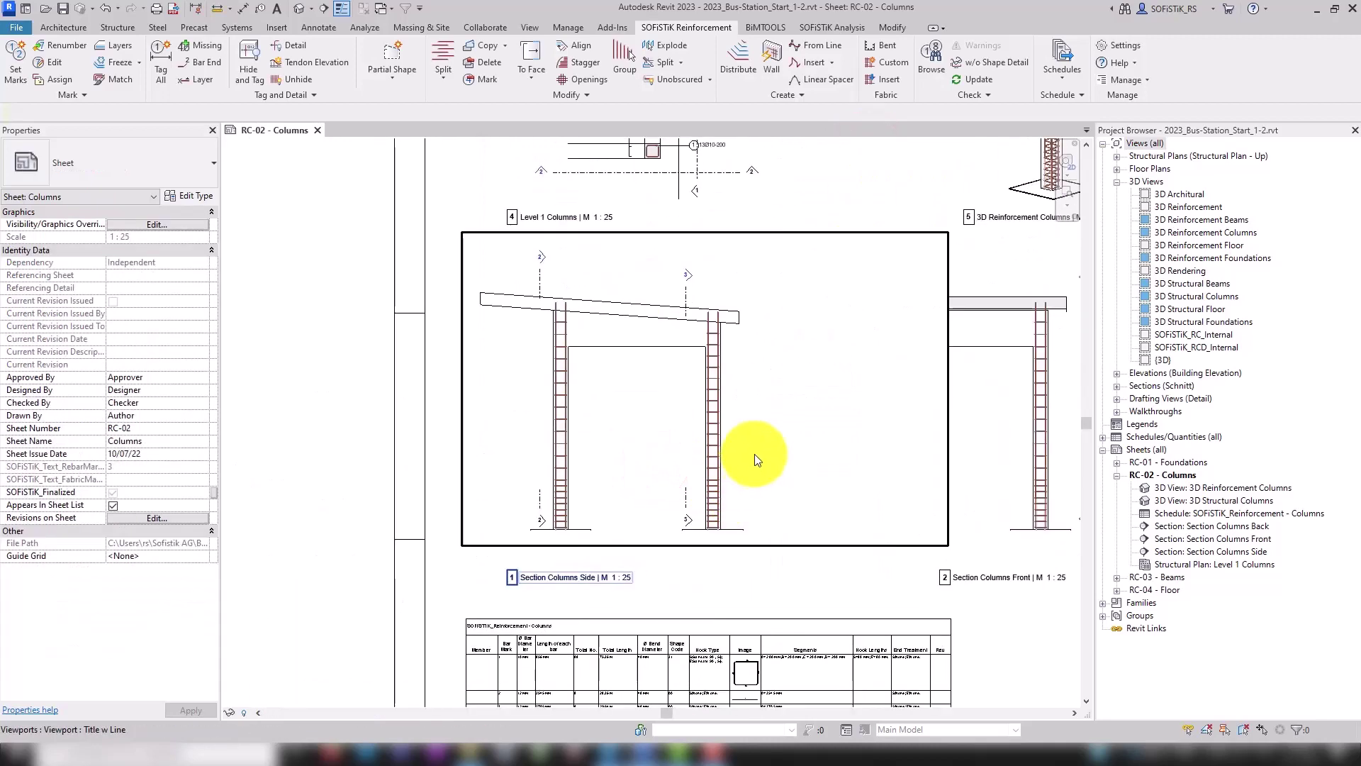
pyautogui.doubleClick(754, 454)
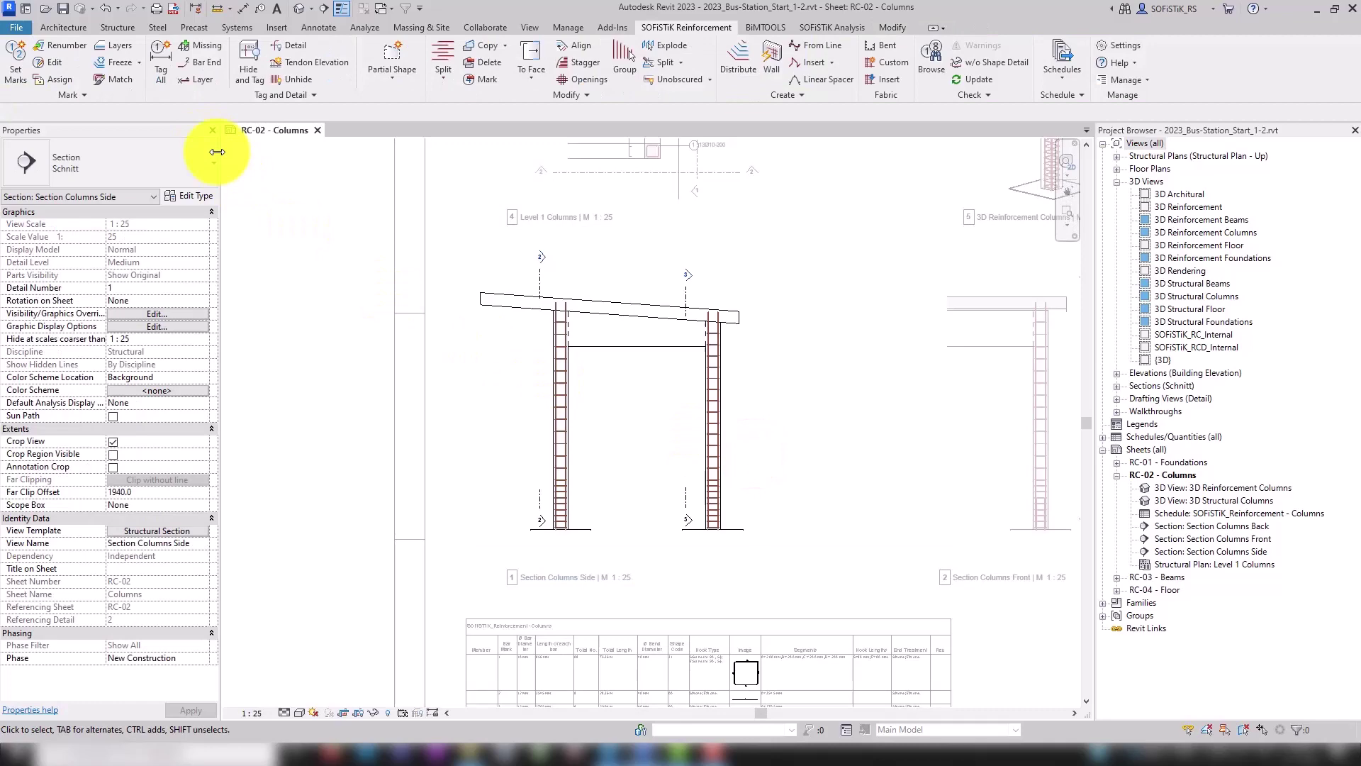
pyautogui.click(159, 55)
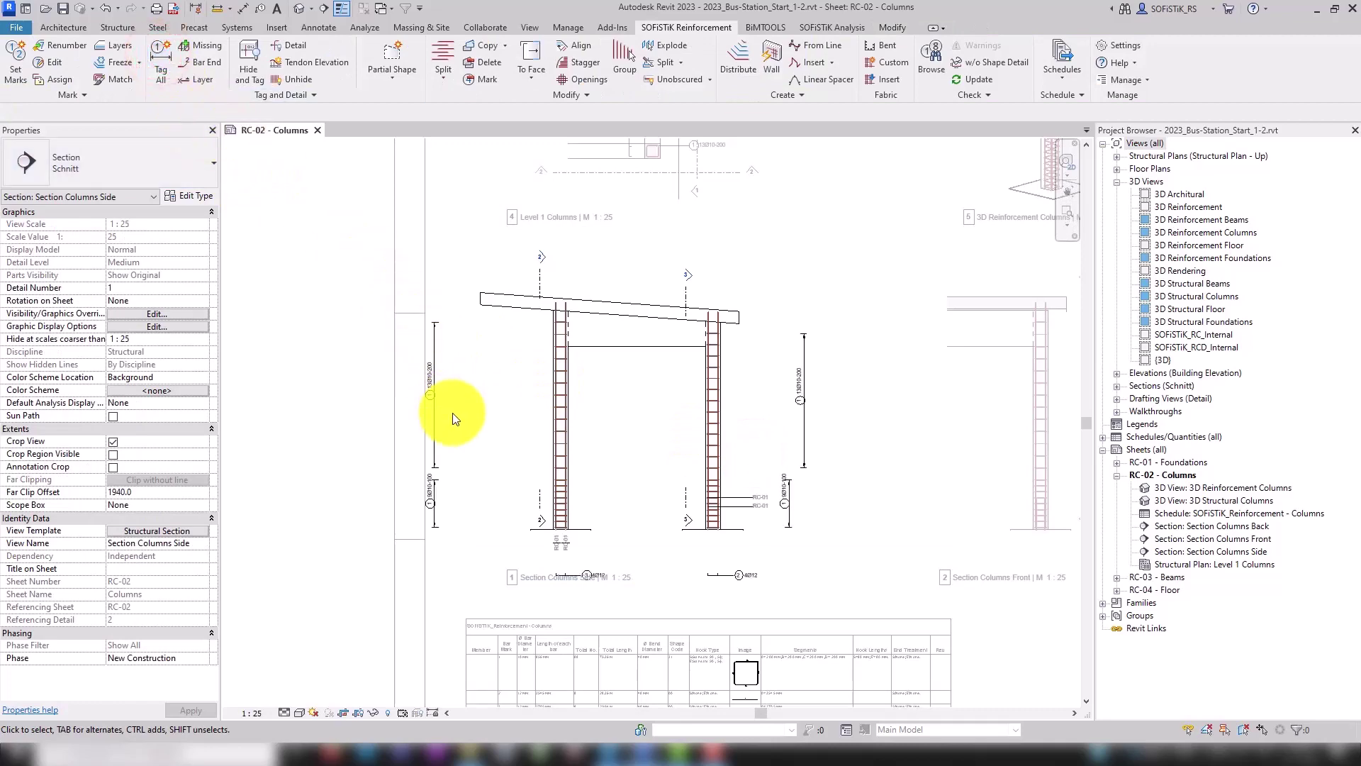
# Step: Move both stirrup multi-rebar annotations beside the left column closer to that column in the side section
pyautogui.click(436, 422)
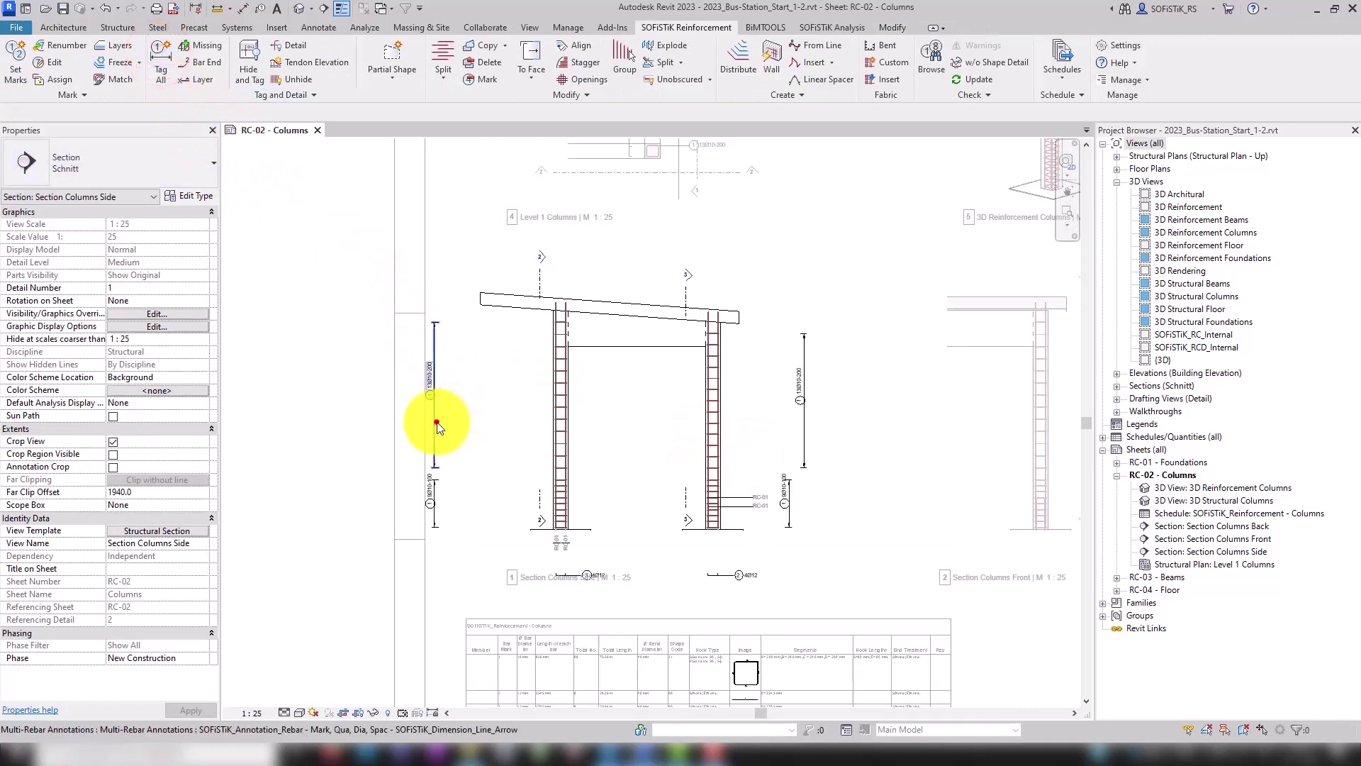
pyautogui.keyDown('ctrl'); pyautogui.click(431, 517); pyautogui.keyUp('ctrl')
pyautogui.keyDown('ctrl'); pyautogui.moveTo(436, 449); pyautogui.dragTo(488, 451); pyautogui.keyUp('ctrl')
pyautogui.scroll(-2, 440, 446)
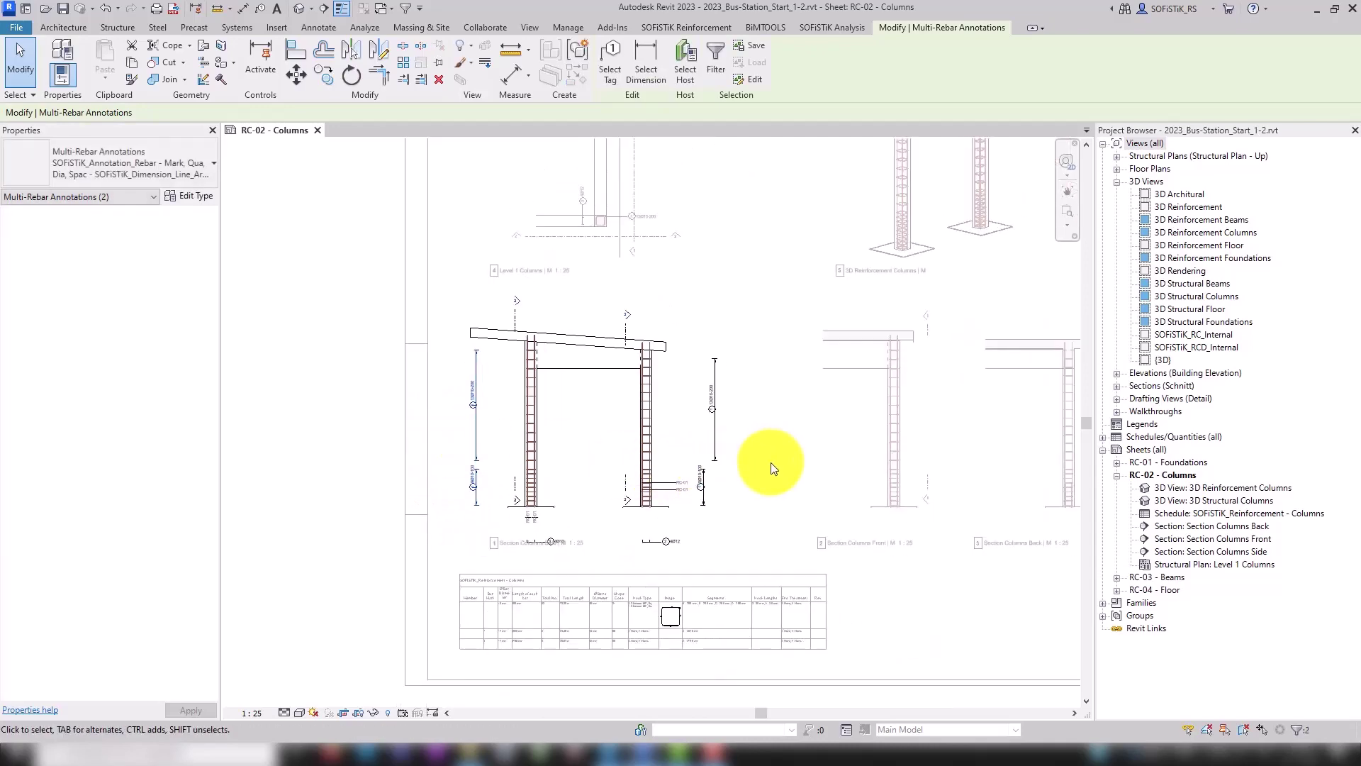
pyautogui.scroll(2, 773, 468)
pyautogui.click(720, 438)
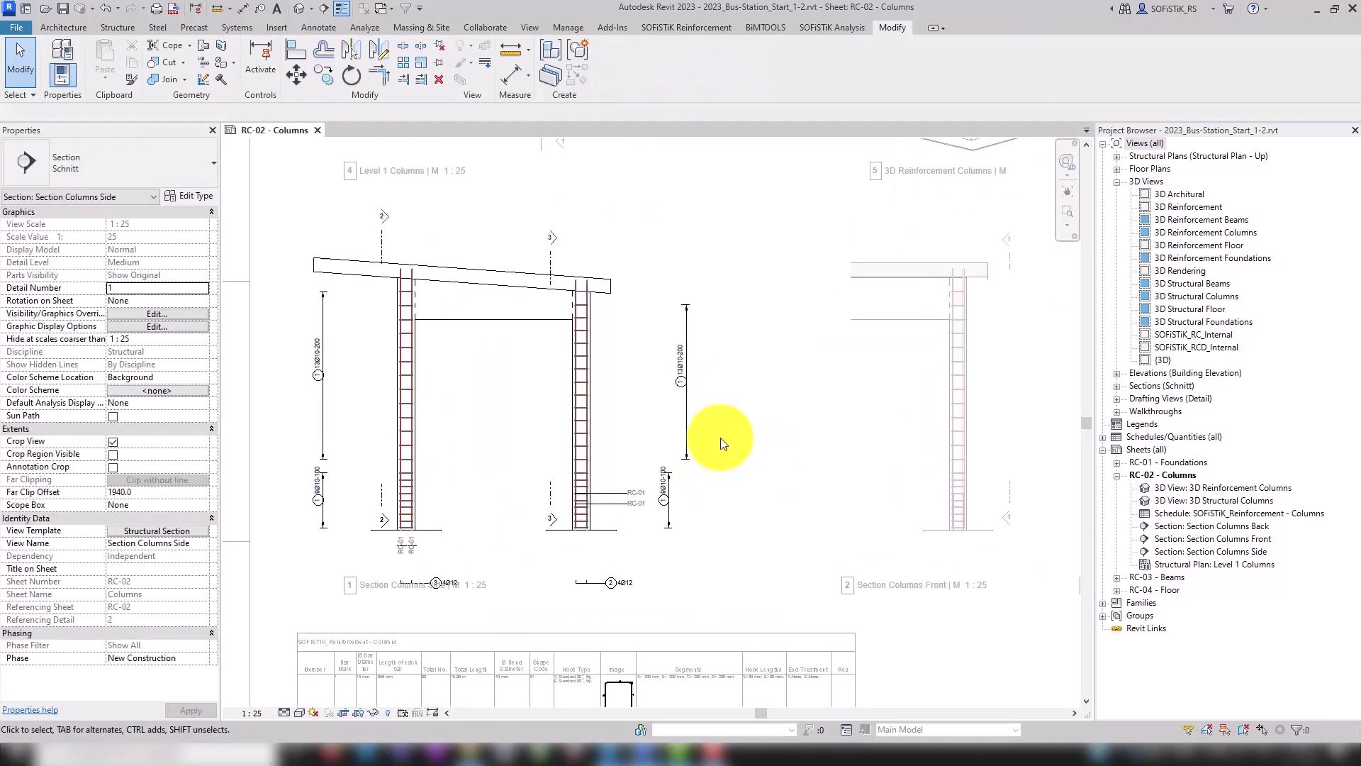
# Step: Align the 13Ø10-200 stirrup annotation beside the right column with the stirrup annotation line below it
pyautogui.click(297, 52)
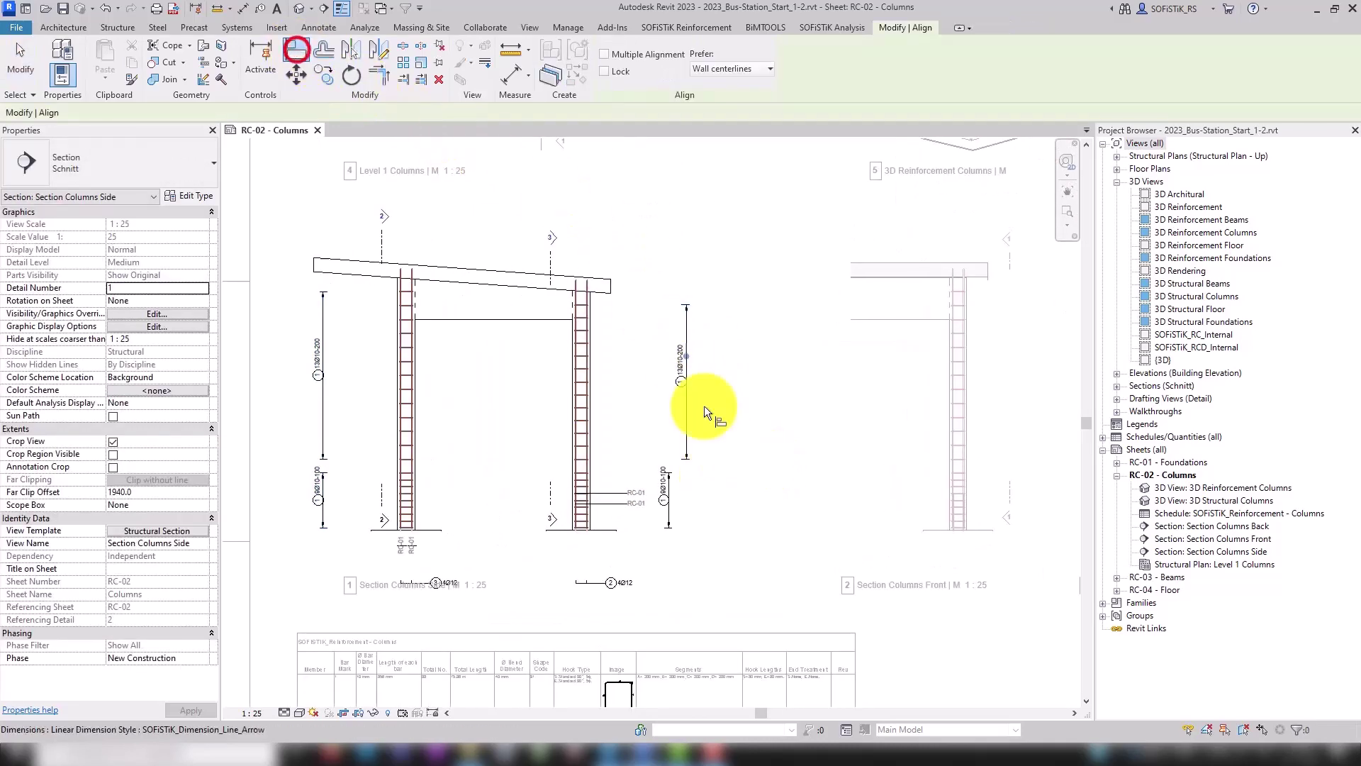
pyautogui.click(666, 470)
pyautogui.click(687, 455)
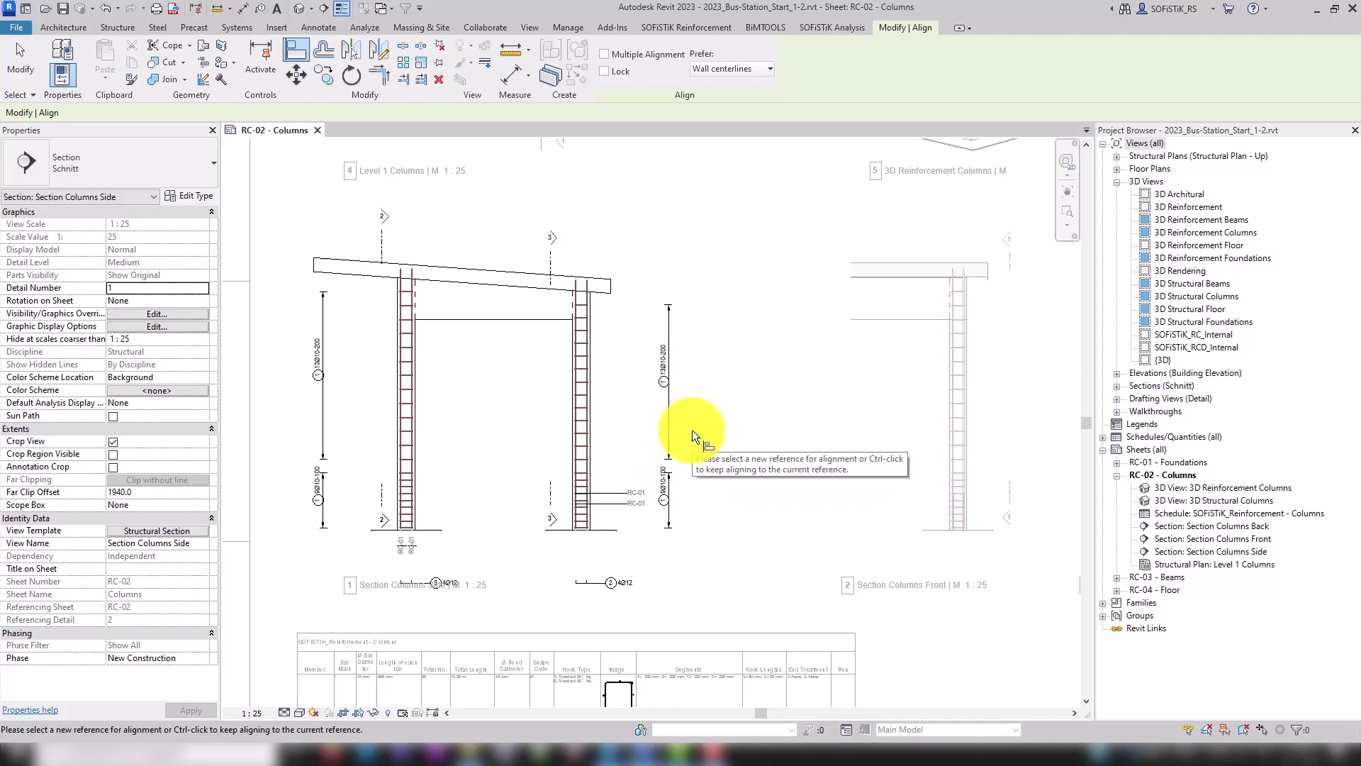
# Step: Move the left column's 4Ø12 longitudinal bar annotation from below the column to above the roof slab in the side section
pyautogui.press('Escape')
pyautogui.press('Escape')
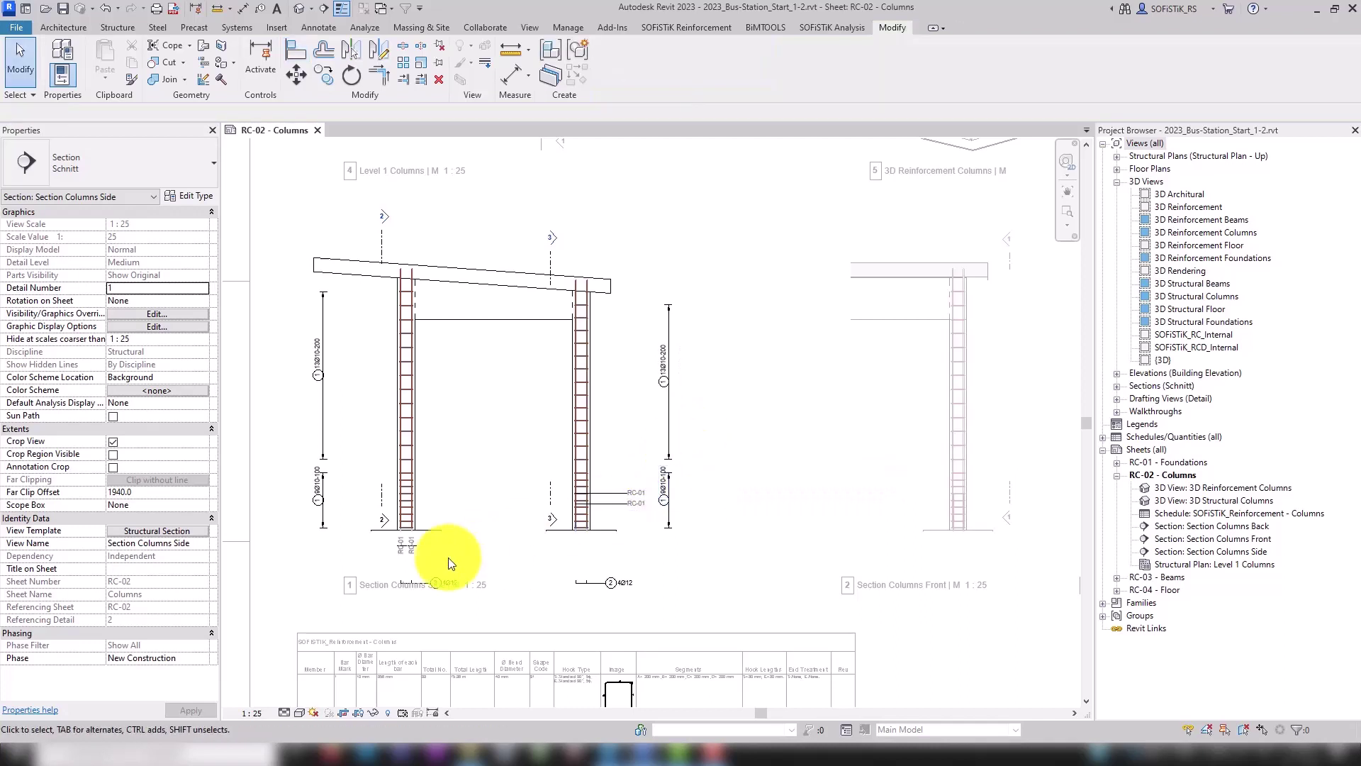
pyautogui.moveTo(431, 580)
pyautogui.mouseDown()
pyautogui.moveTo(411, 456)
pyautogui.moveTo(414, 241)
pyautogui.mouseUp()
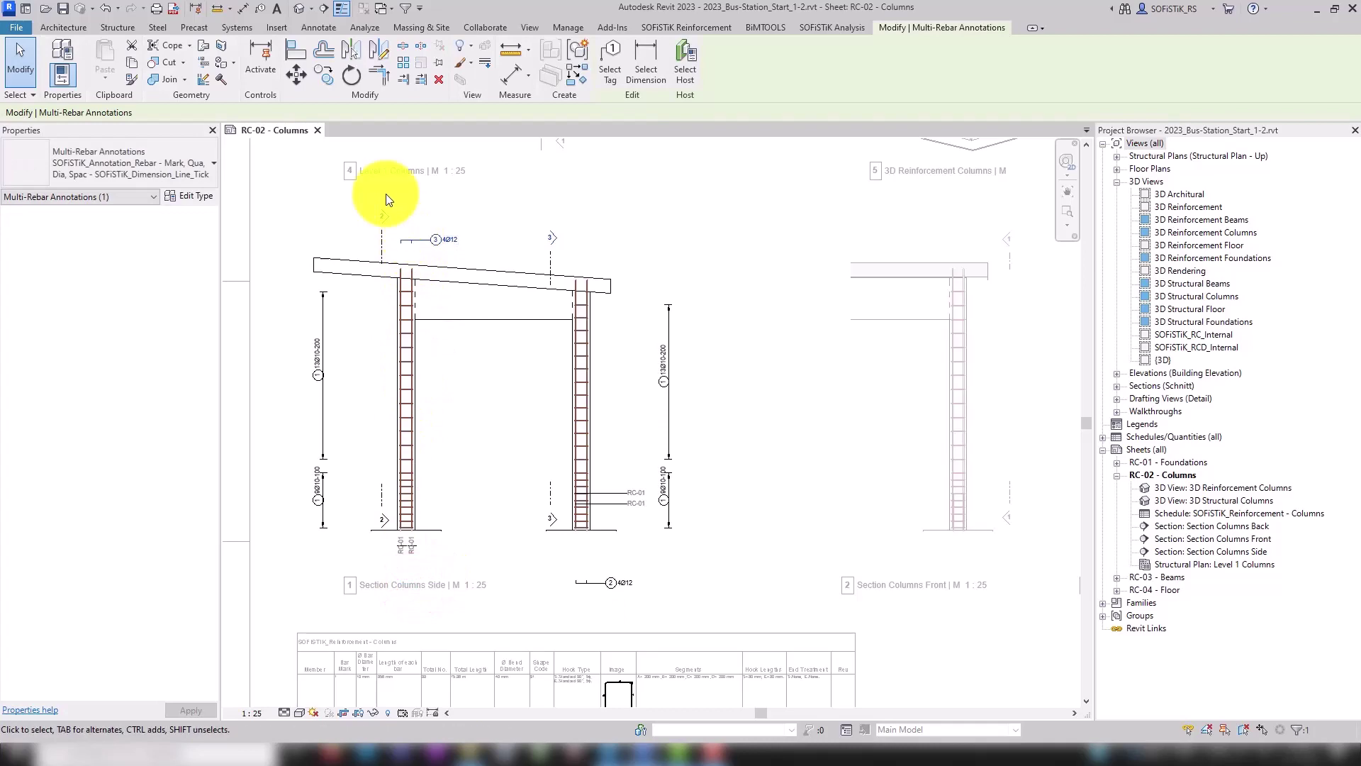
# Step: Align the right column's 4Ø12 annotation with the left column's 4Ø12 annotation above the roof slab
pyautogui.click(292, 56)
pyautogui.click(414, 239)
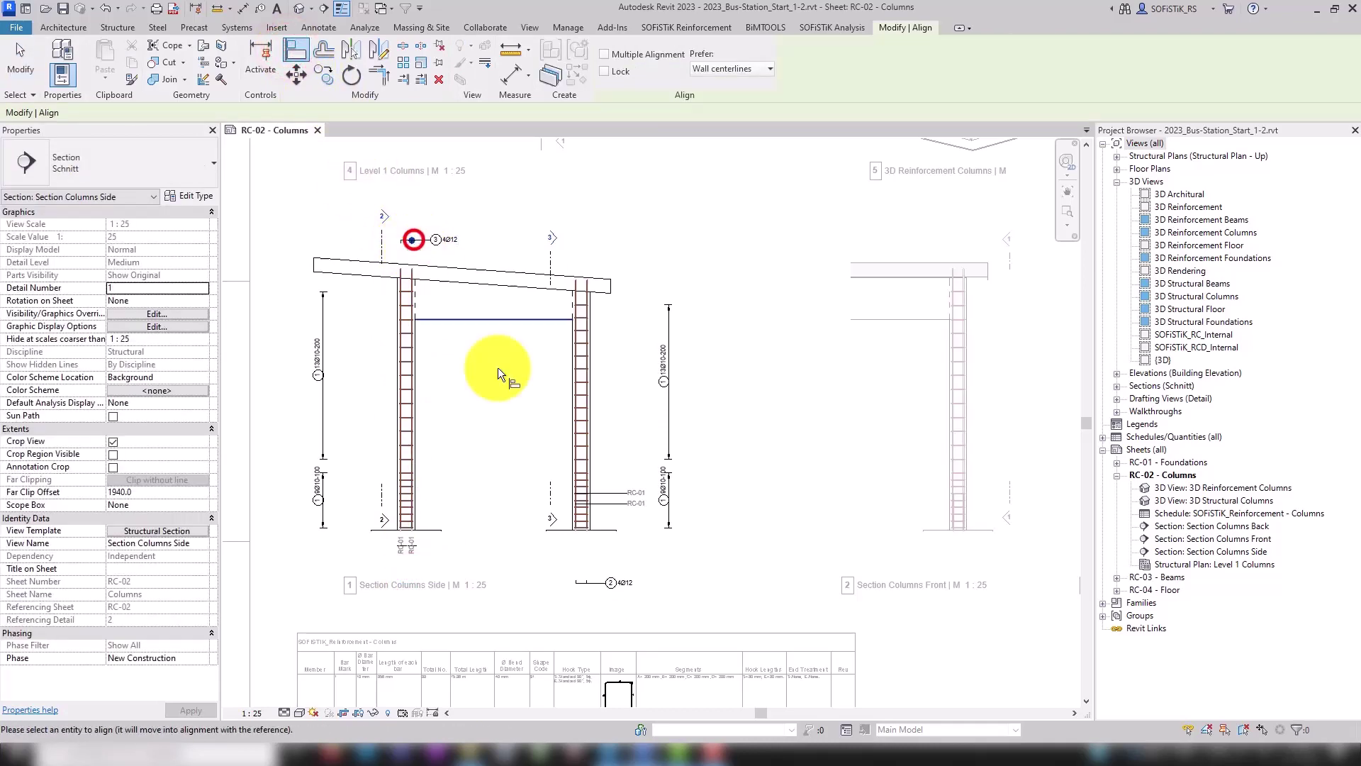
pyautogui.click(592, 581)
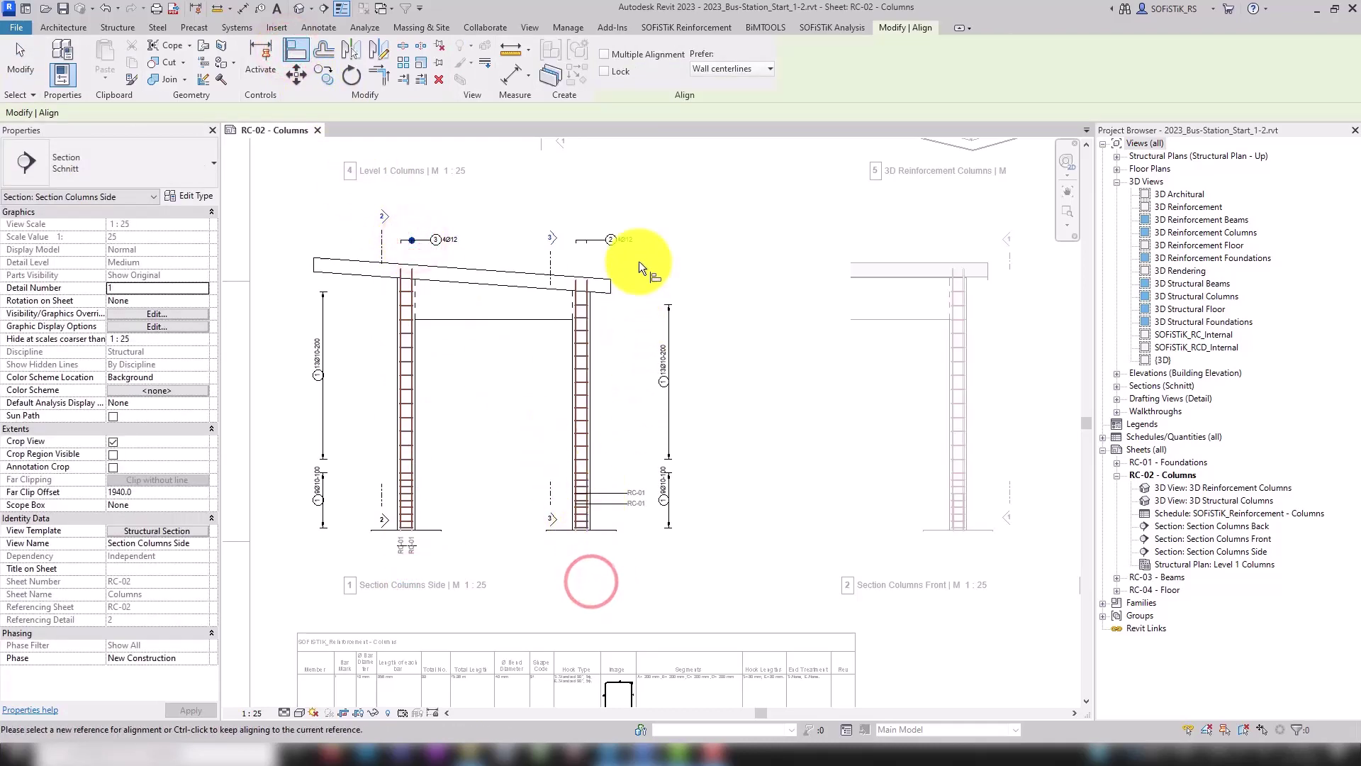
pyautogui.scroll(2, 620, 199)
pyautogui.press('Escape')
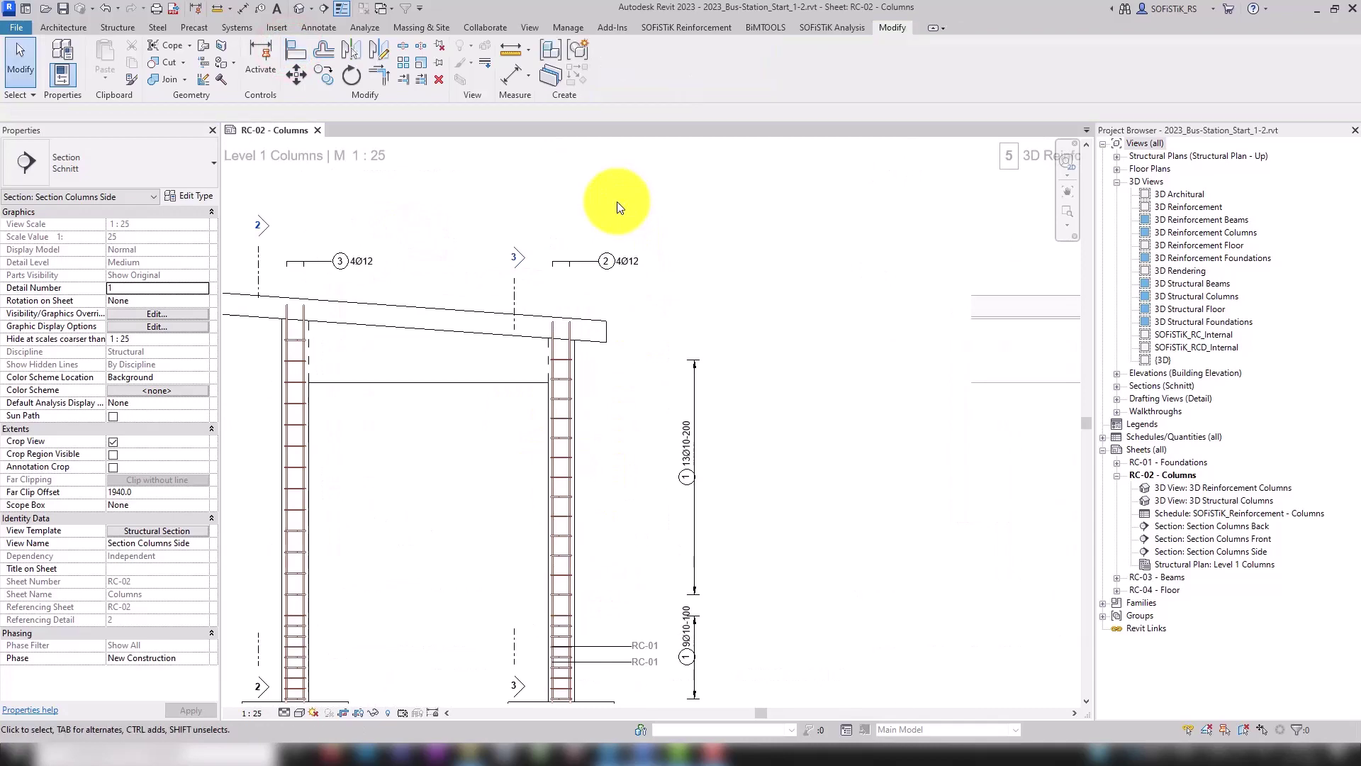
# Step: Activate the Section Columns Front view on the sheet and tag all its reinforcement
pyautogui.scroll(-4, 617, 202)
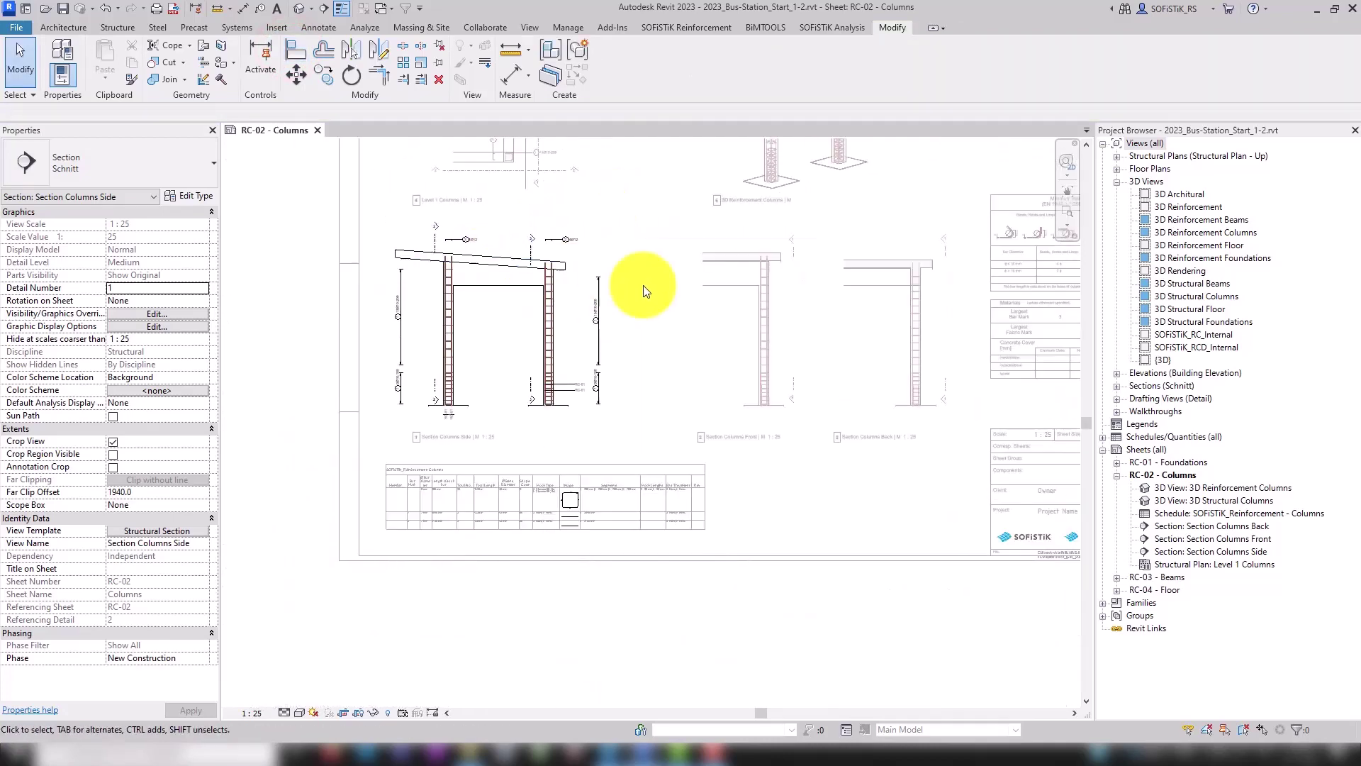
pyautogui.click(786, 342)
pyautogui.click(786, 305)
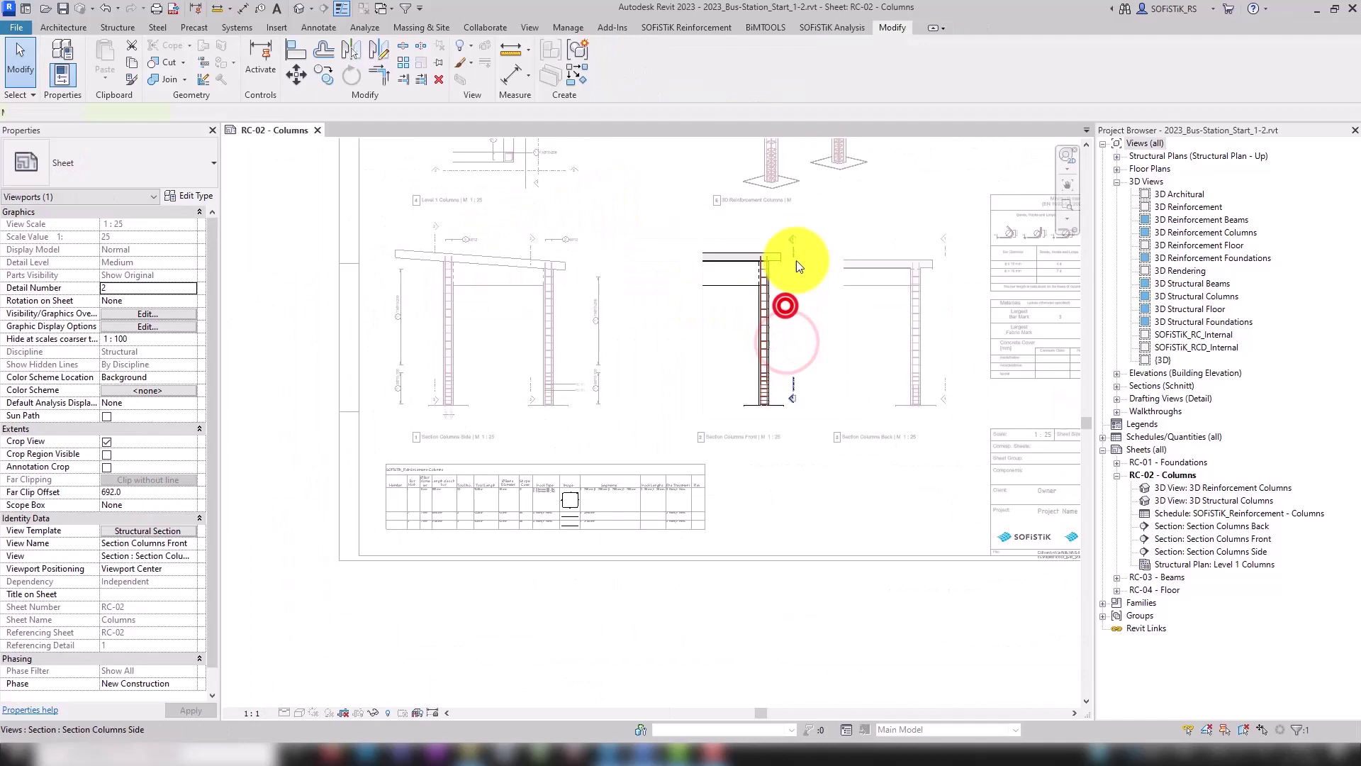
pyautogui.doubleClick(797, 261)
pyautogui.scroll(2, 816, 231)
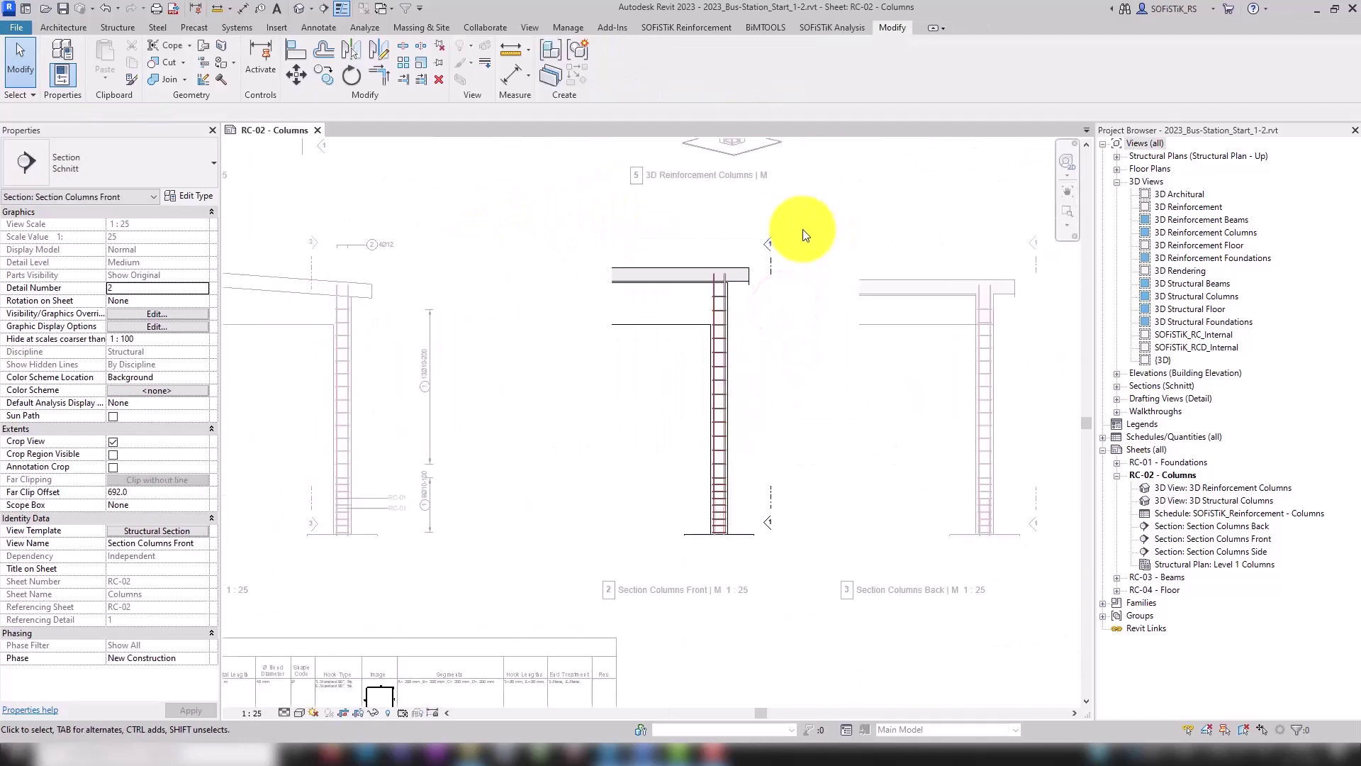
pyautogui.click(646, 28)
pyautogui.click(164, 61)
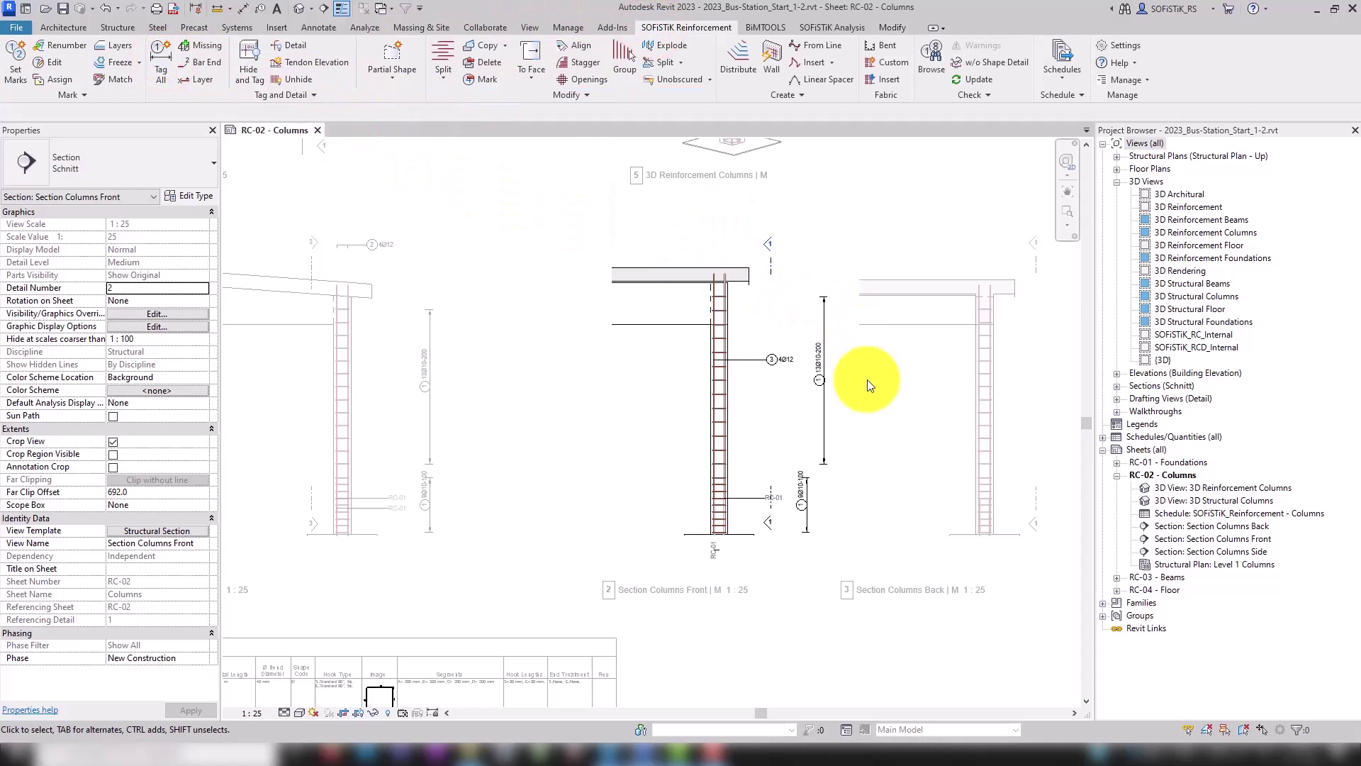
# Step: Try shortening the upper Ø10 stirrup set in the front section by lowering its top end below the beam
pyautogui.rightClick(871, 418)
pyautogui.scroll(2, 869, 412)
pyautogui.scroll(1, 870, 413)
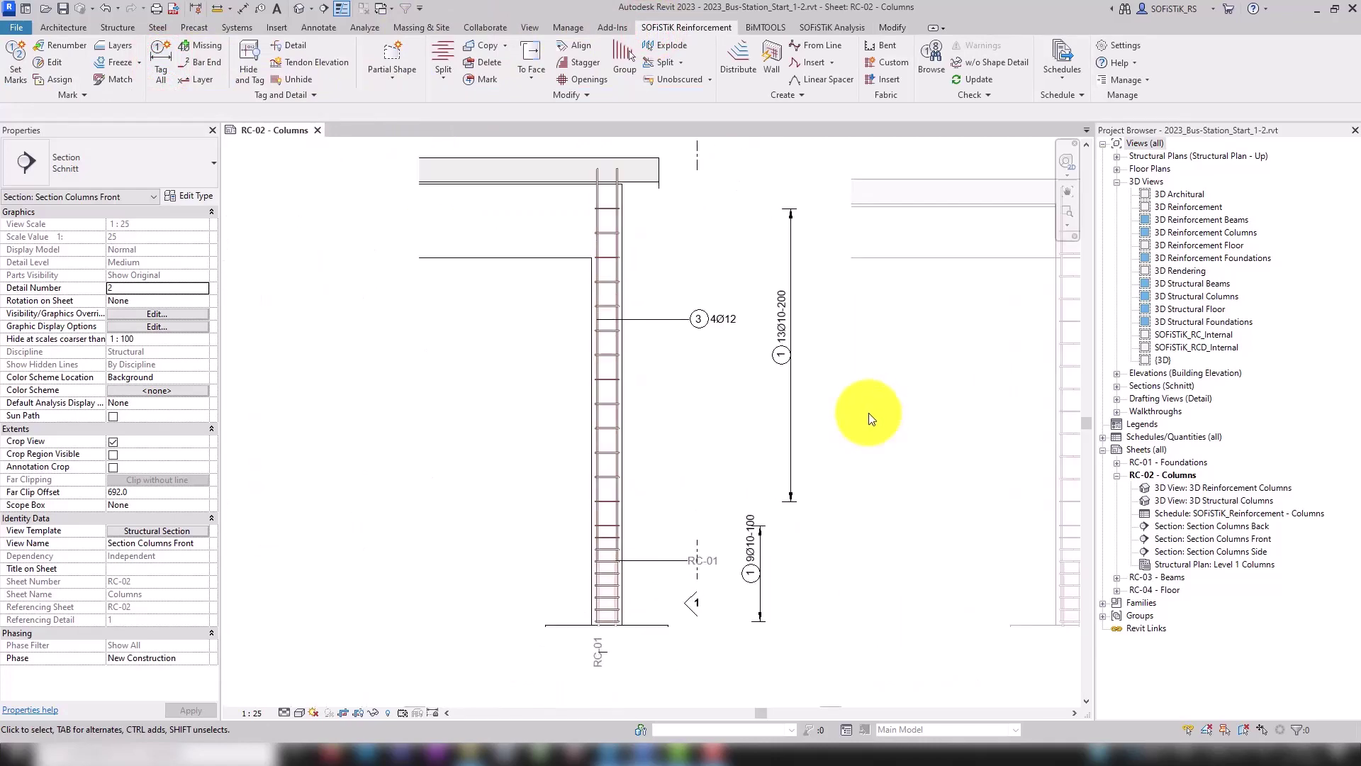
pyautogui.click(618, 208)
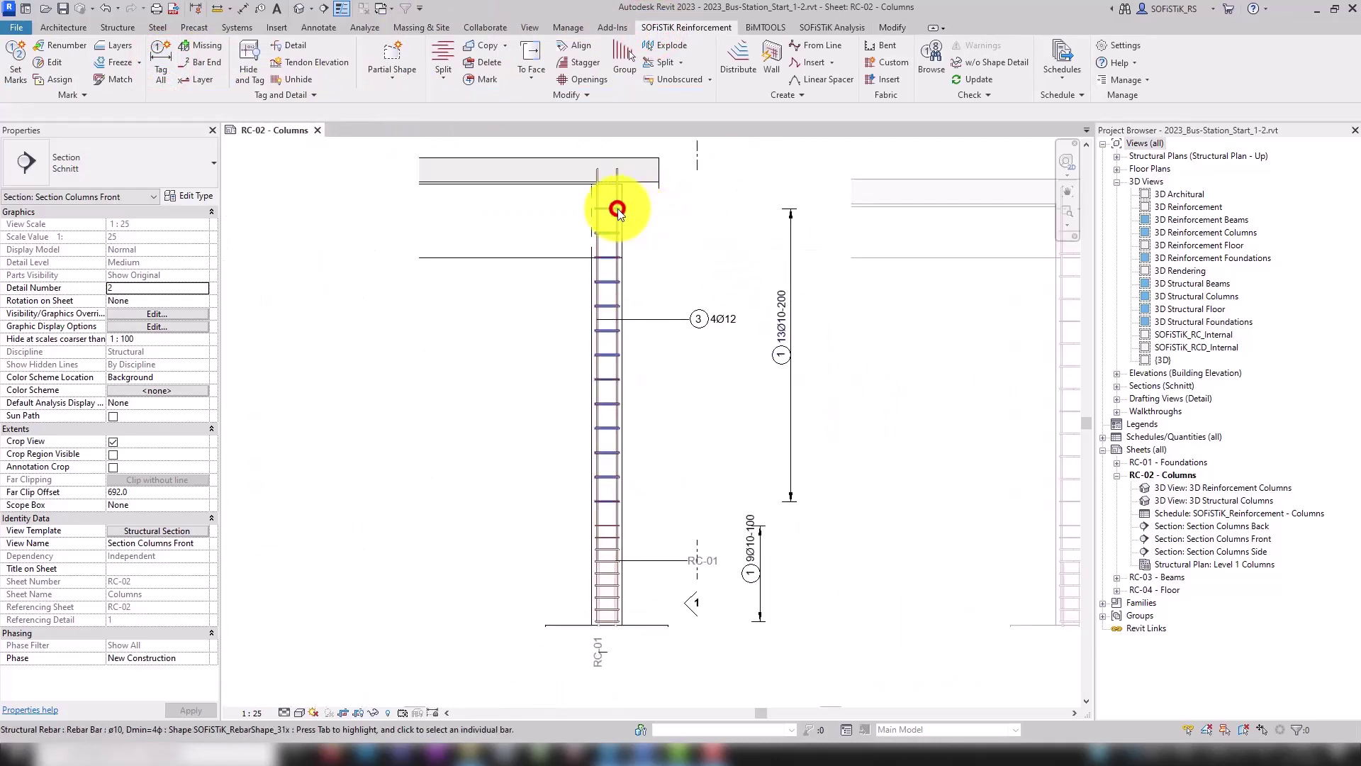
pyautogui.moveTo(607, 211); pyautogui.dragTo(606, 269)
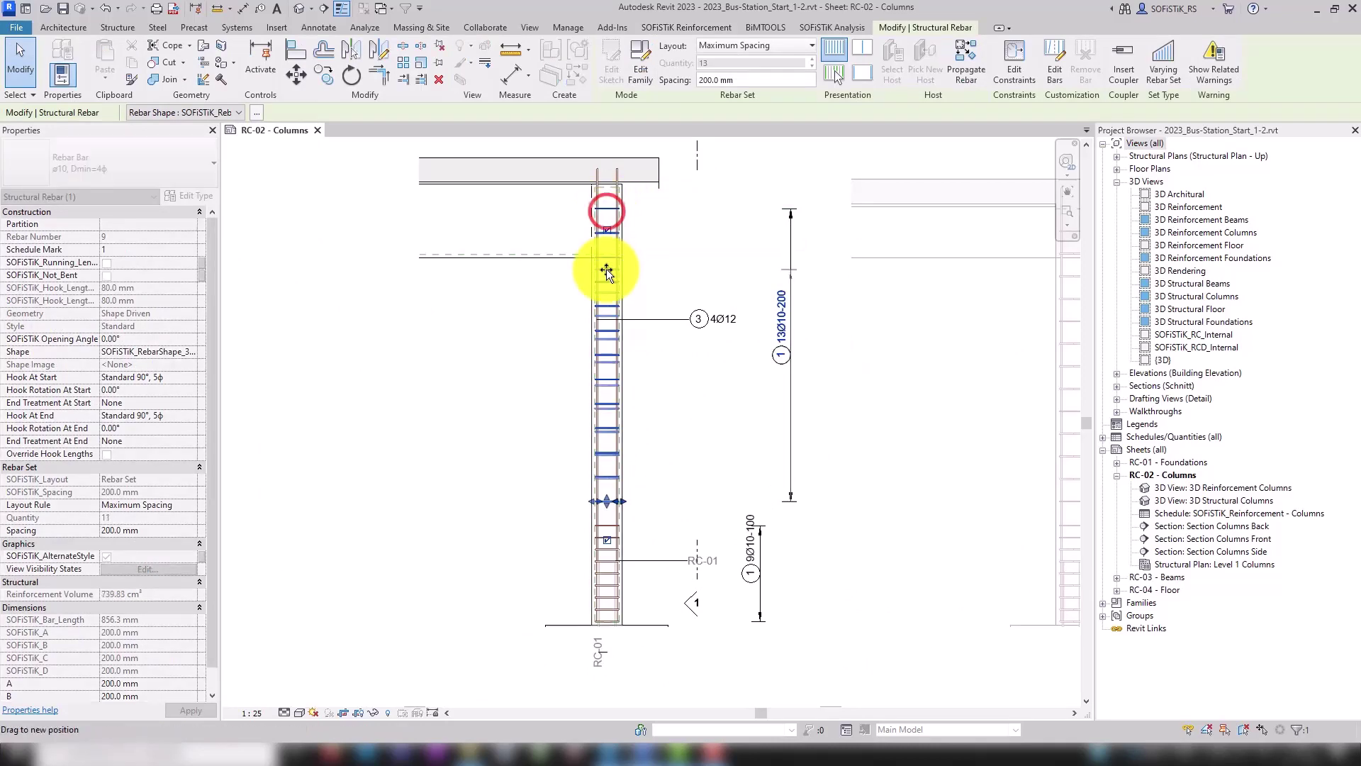
# Step: Try bar type ø20, Dmin=7ϕ on the shortened stirrup set, and undo the stirrup changes
pyautogui.click(88, 161)
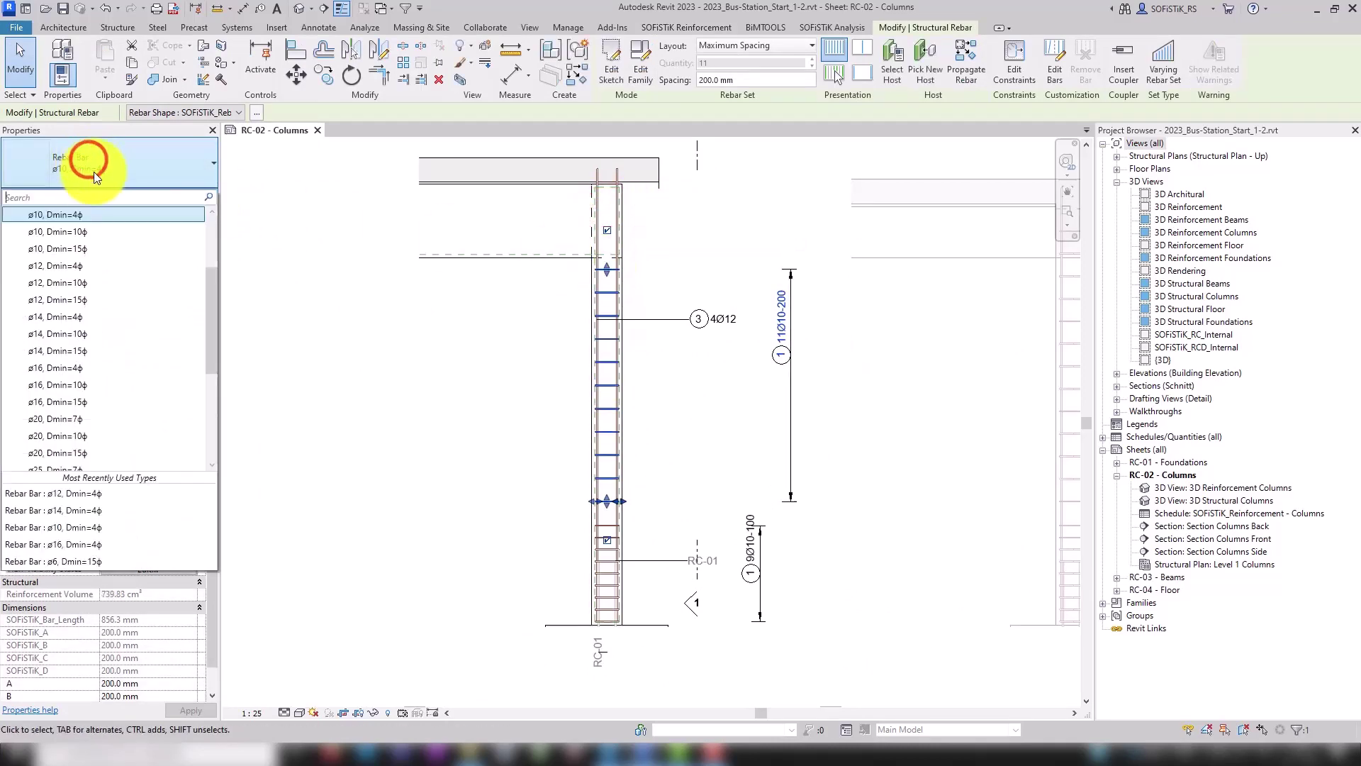
pyautogui.click(77, 420)
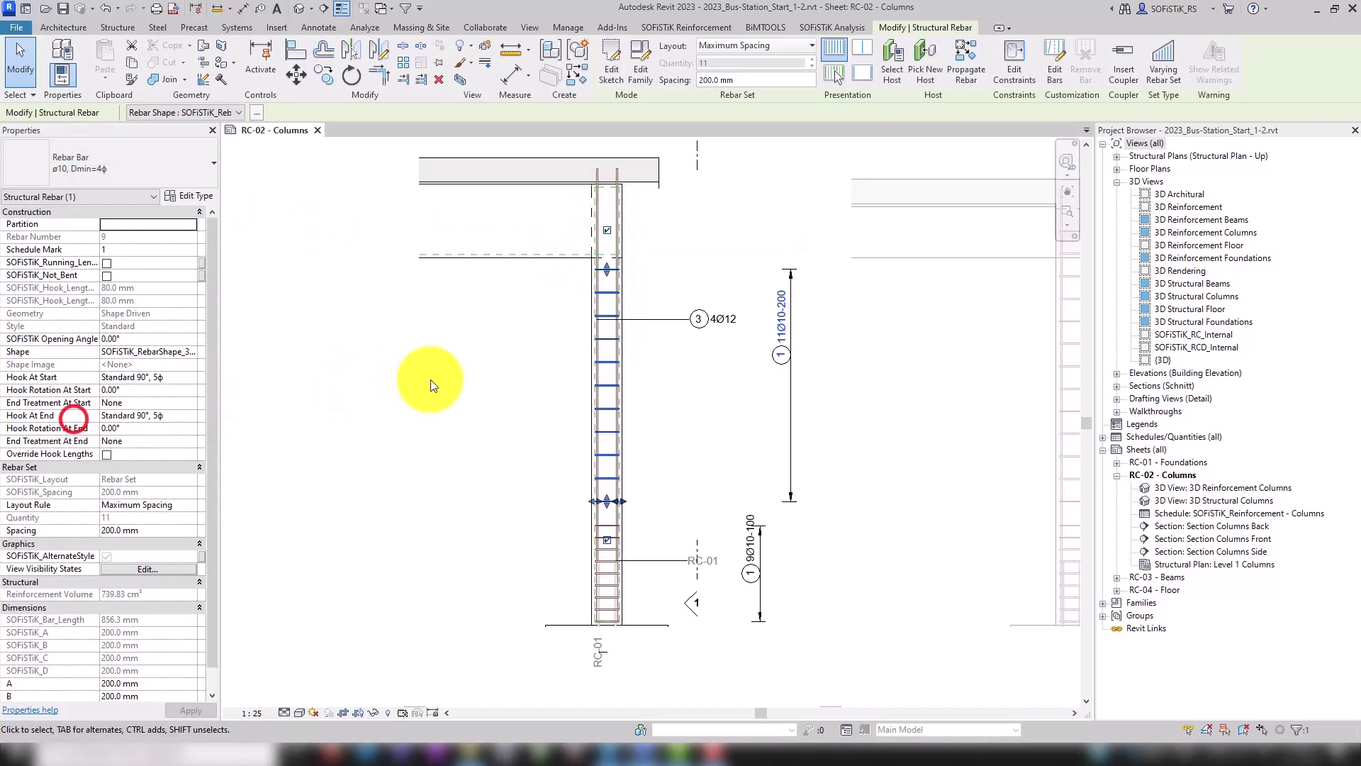
pyautogui.scroll(2, 783, 351)
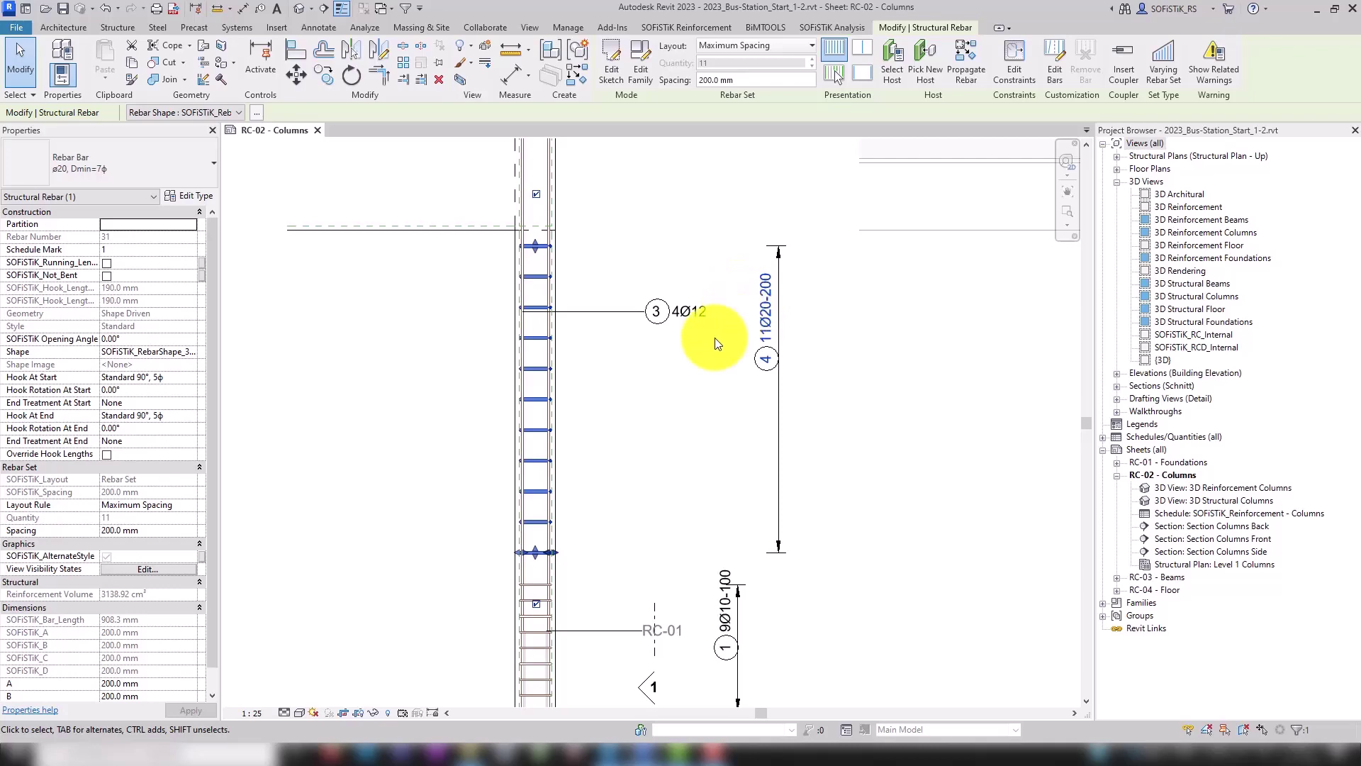
pyautogui.click(626, 386)
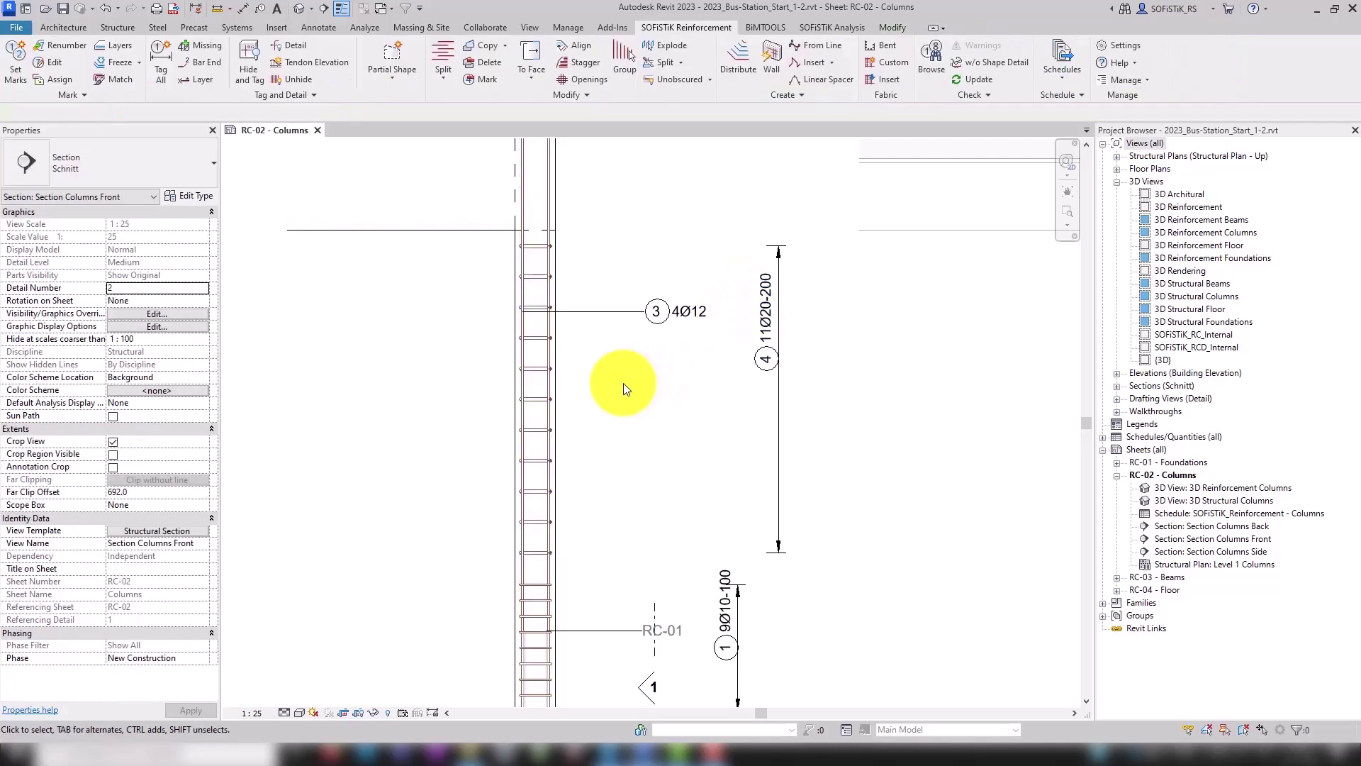
pyautogui.click(107, 9)
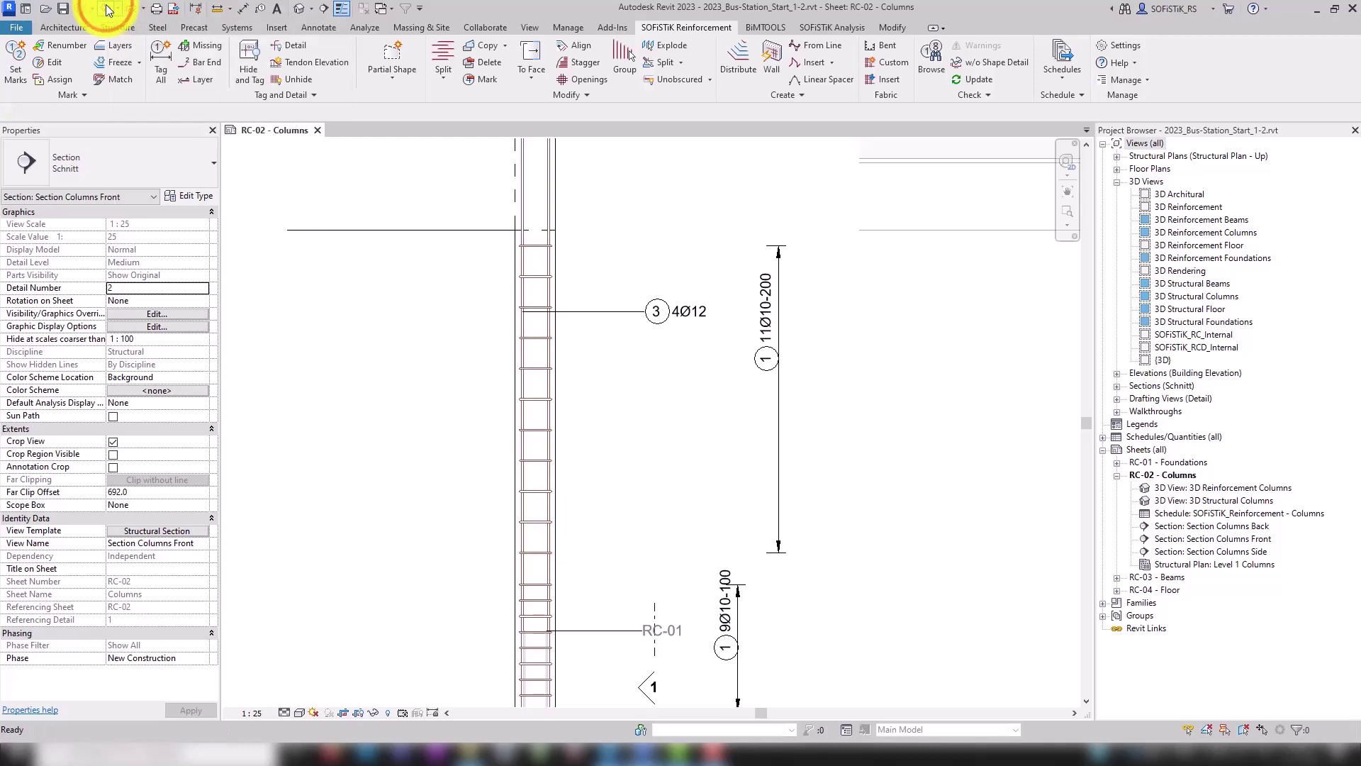
# Step: Activate the Level 1 Columns plan on the sheet and place a shape detail of the lower column's stirrup above and left of that column
pyautogui.scroll(-6, 583, 370)
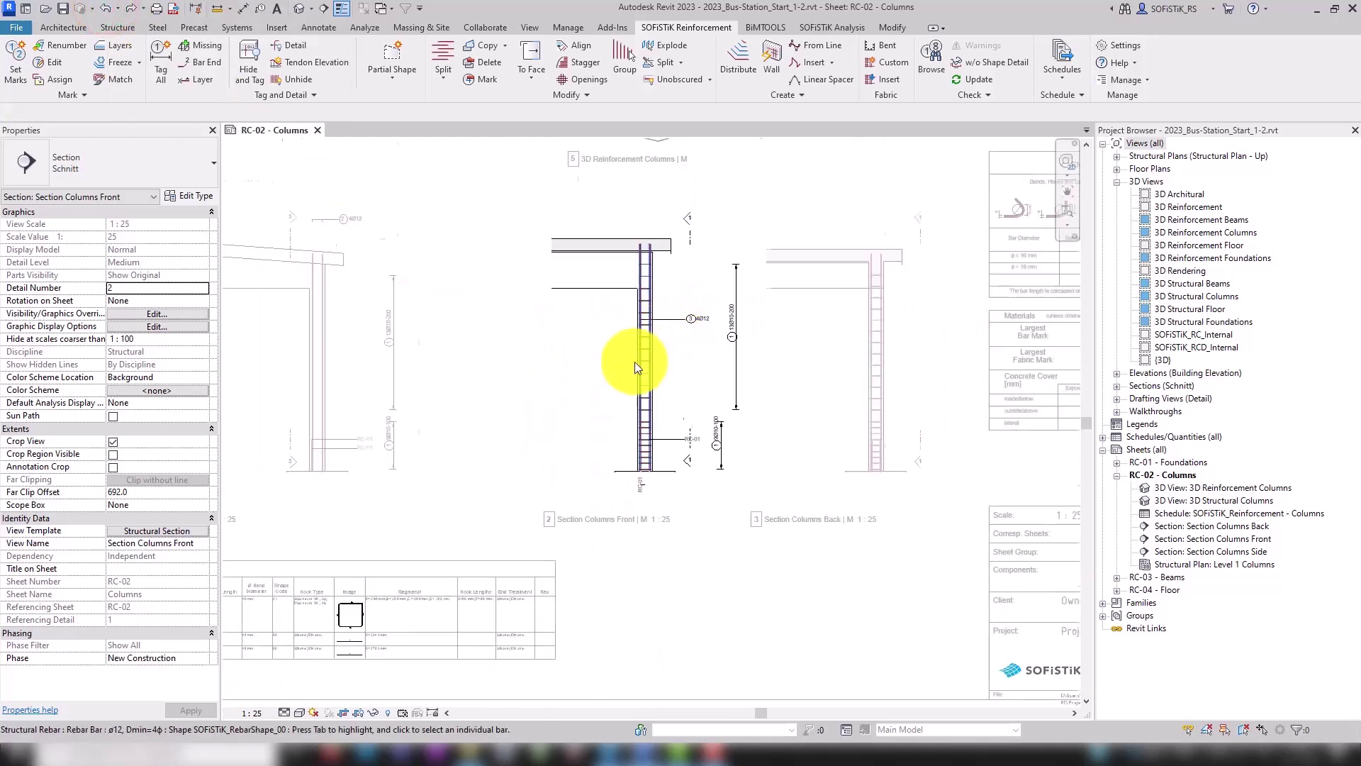
pyautogui.doubleClick(425, 211)
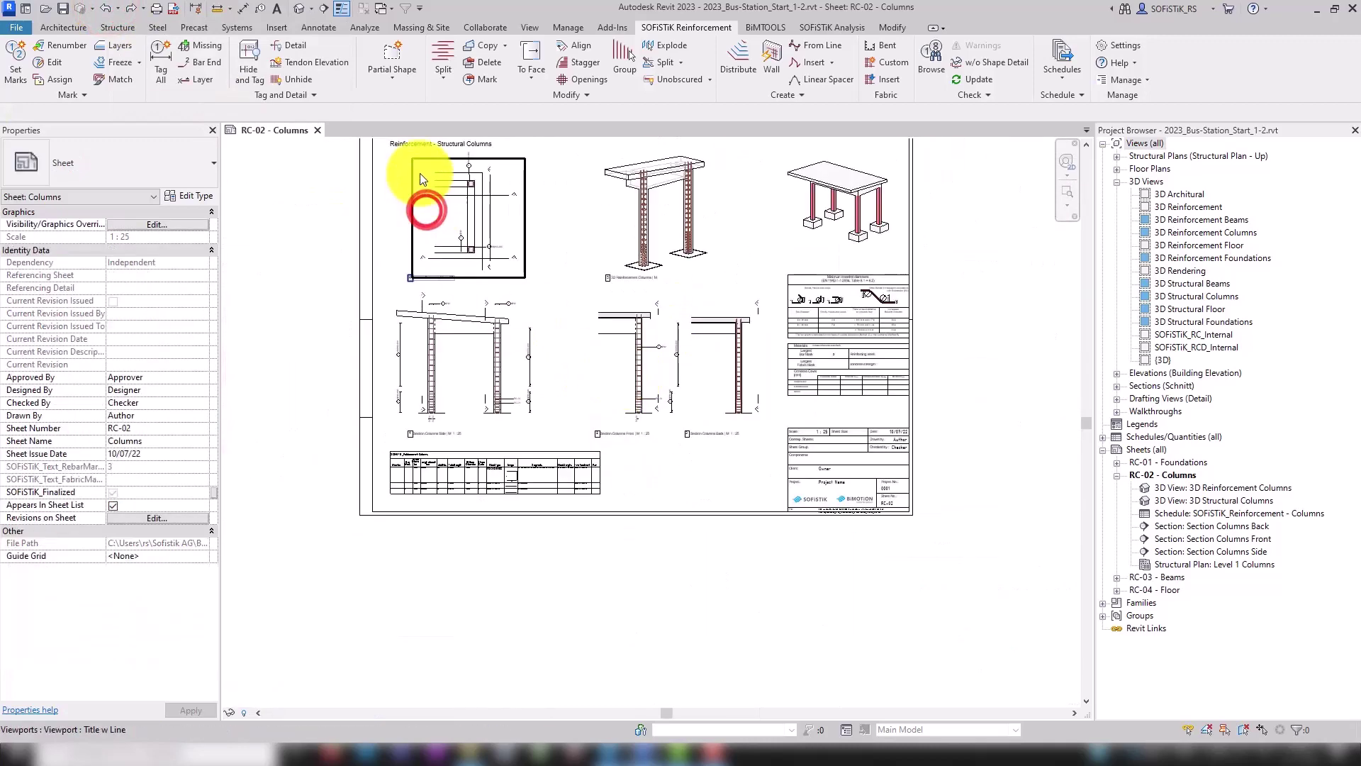
pyautogui.scroll(3, 417, 159)
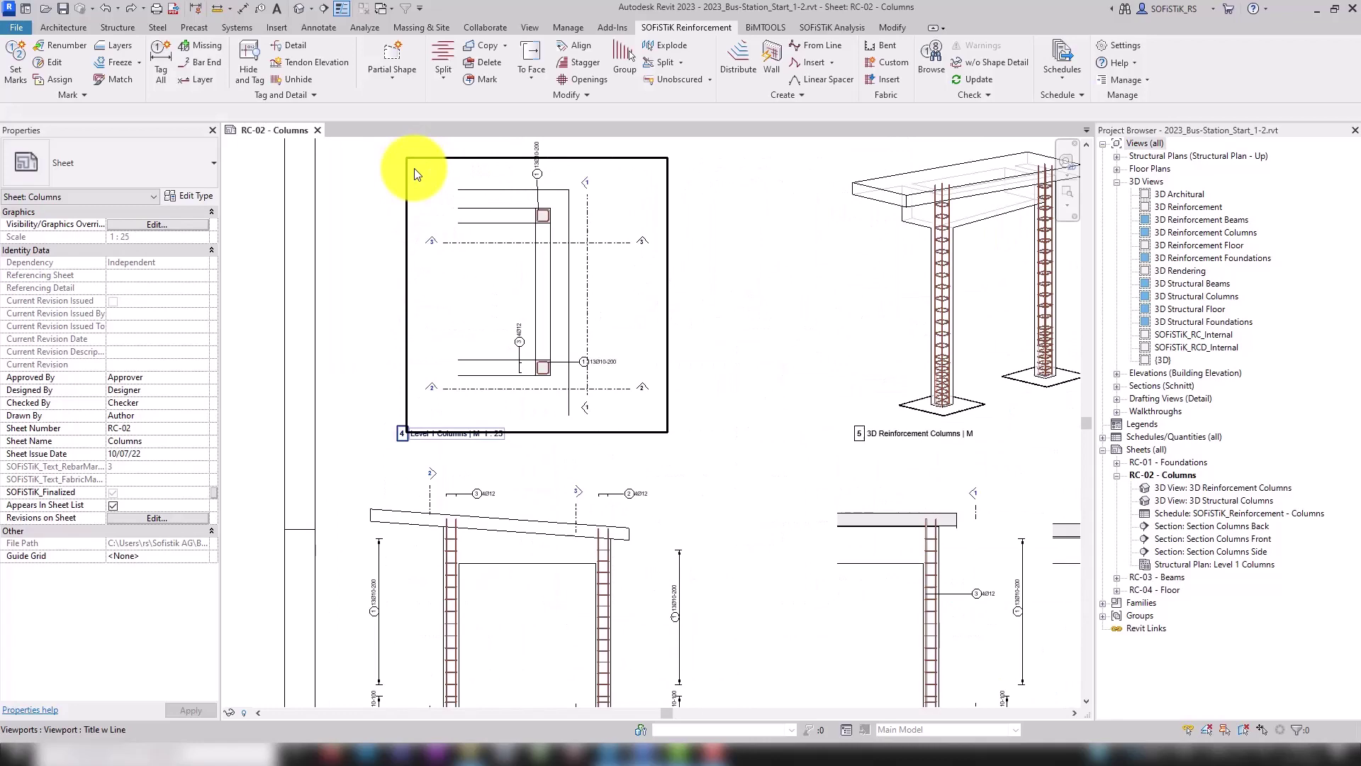
pyautogui.doubleClick(481, 312)
pyautogui.click(388, 82)
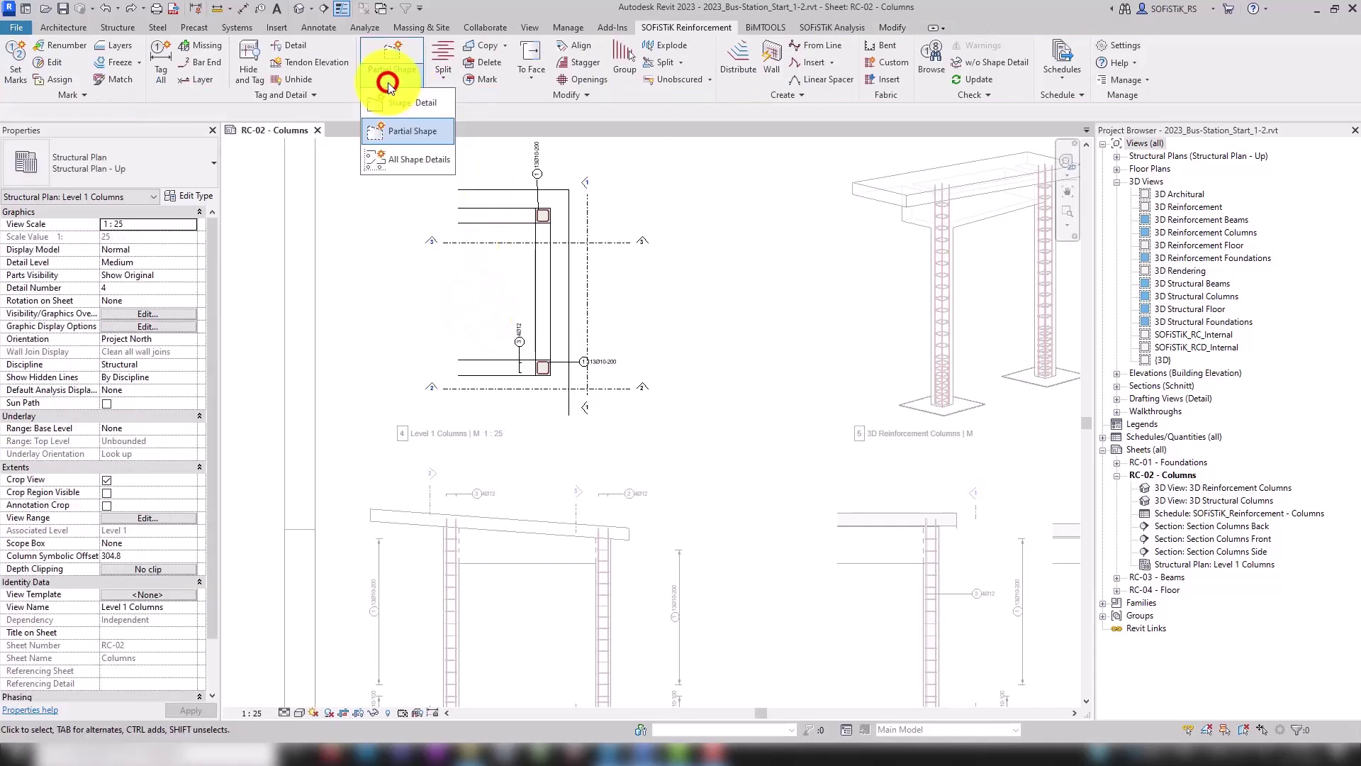
pyautogui.click(410, 105)
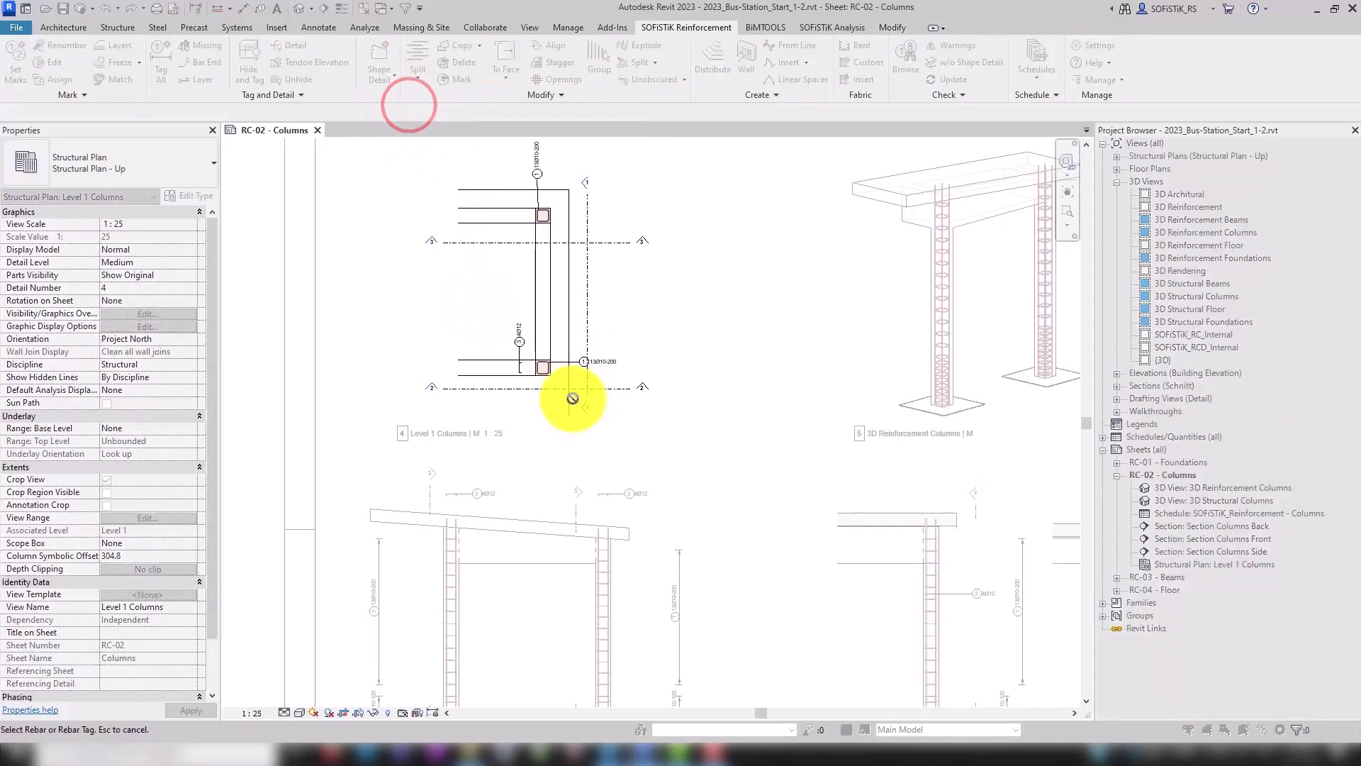
pyautogui.scroll(3, 556, 391)
pyautogui.scroll(2, 429, 249)
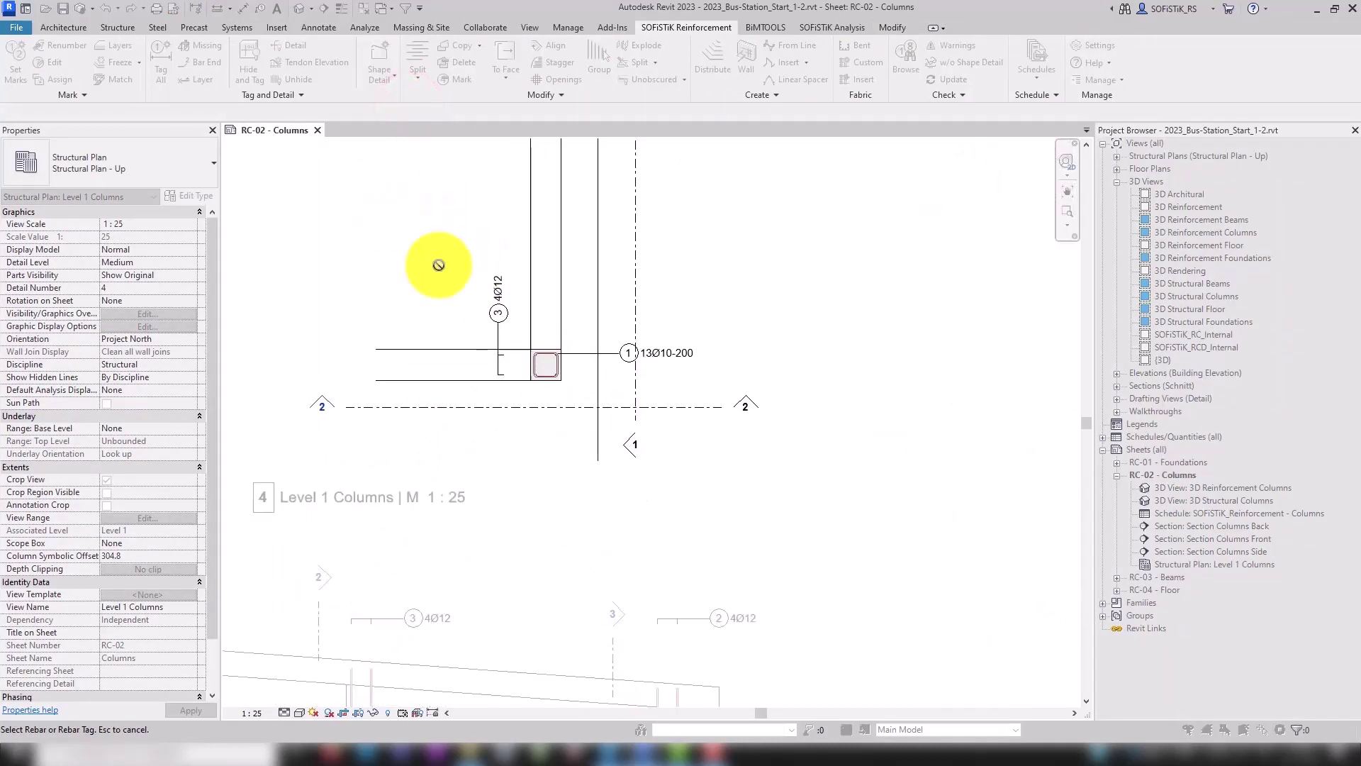
pyautogui.click(533, 365)
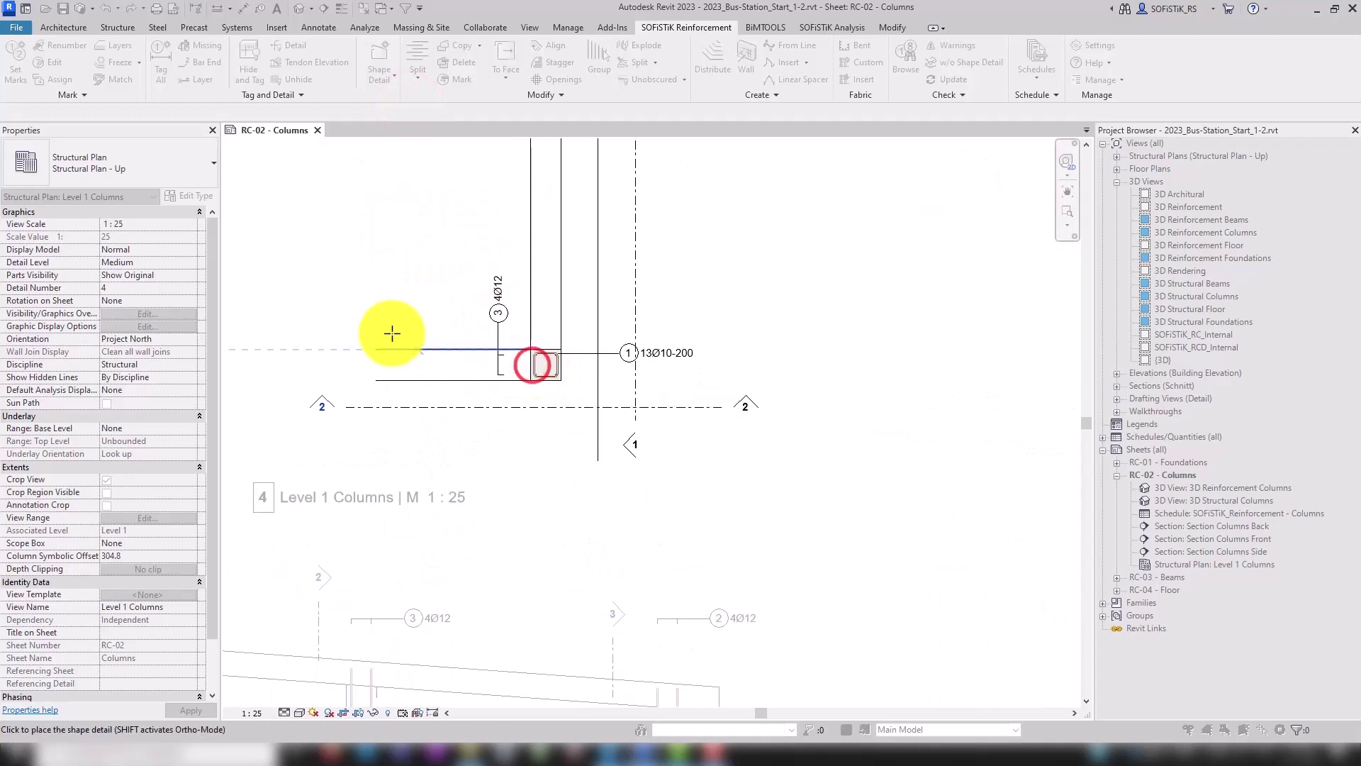
pyautogui.click(448, 241)
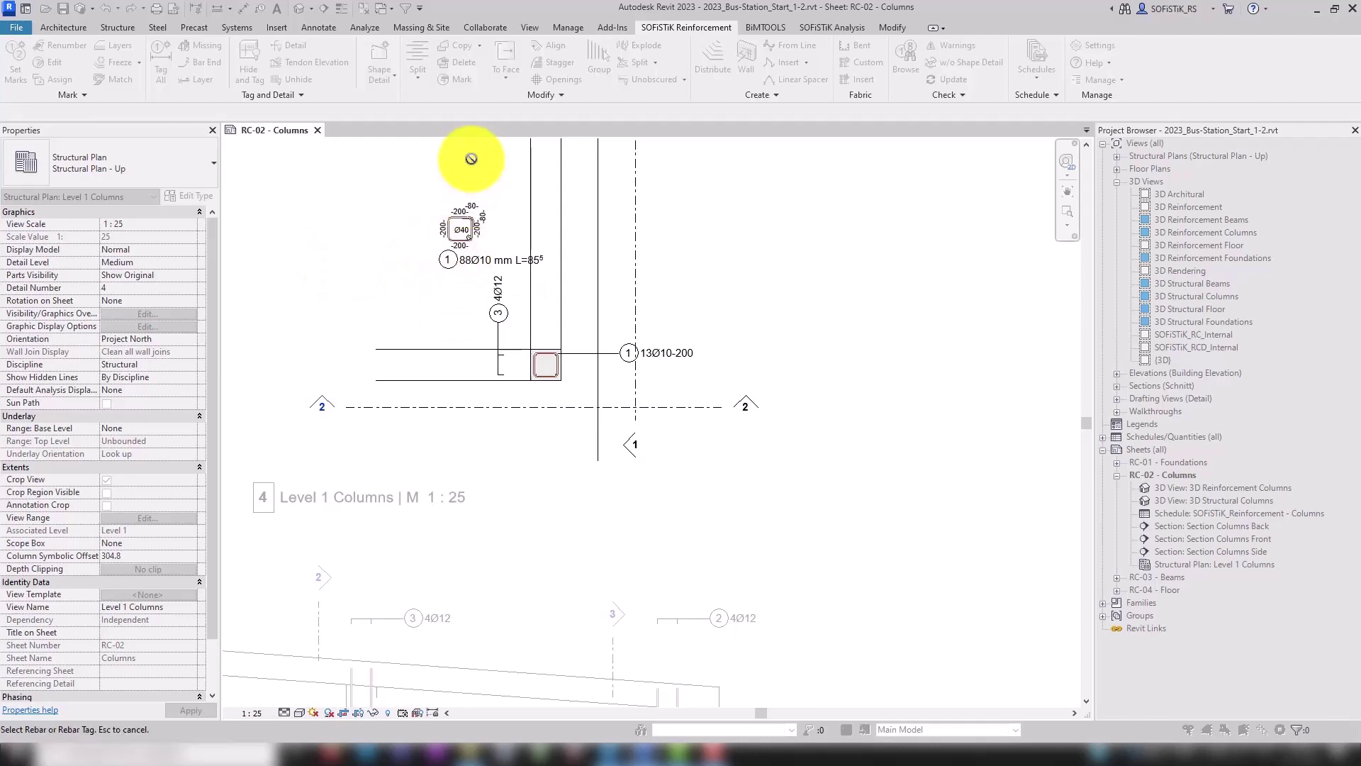
# Step: Try stretching the lower column's stirrup to a length of about 437 mm in the plan, and undo it
pyautogui.scroll(2, 472, 184)
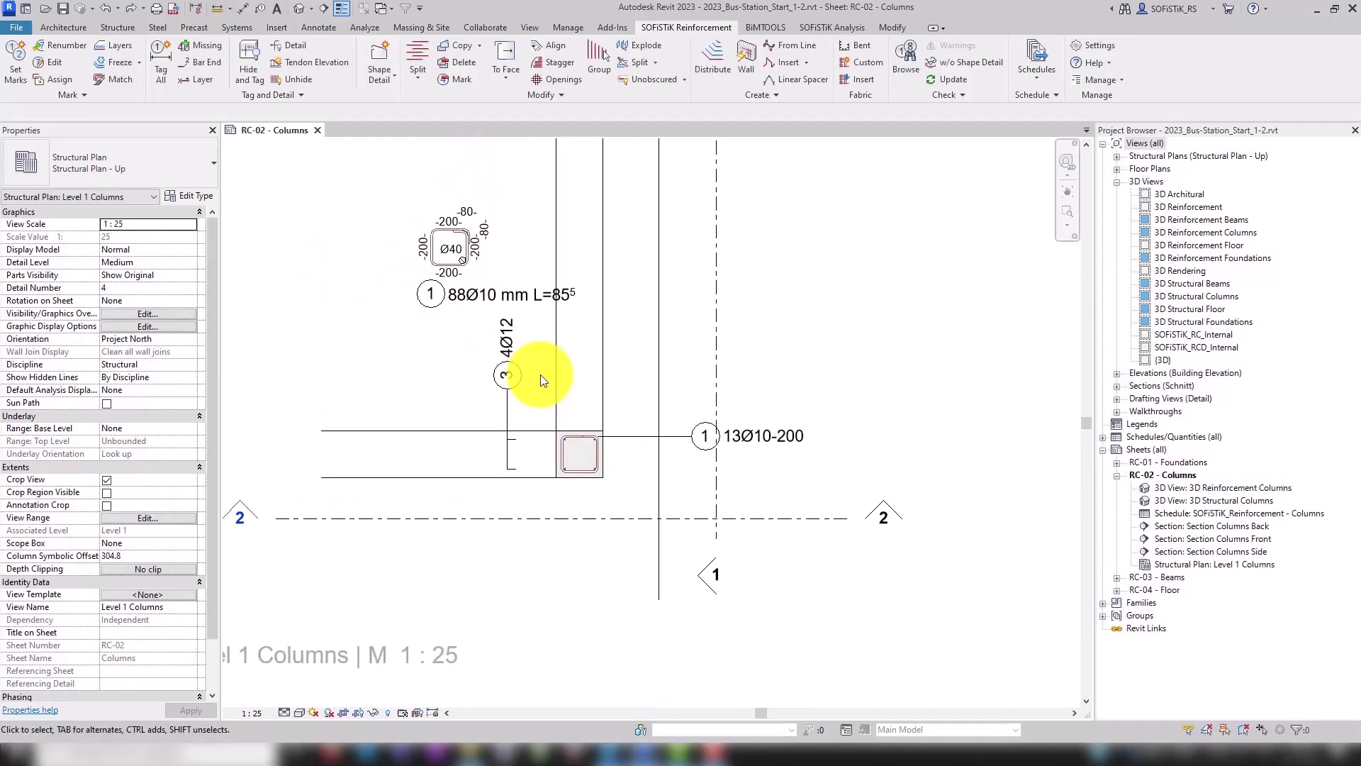
pyautogui.click(596, 456)
pyautogui.moveTo(601, 454); pyautogui.dragTo(368, 335)
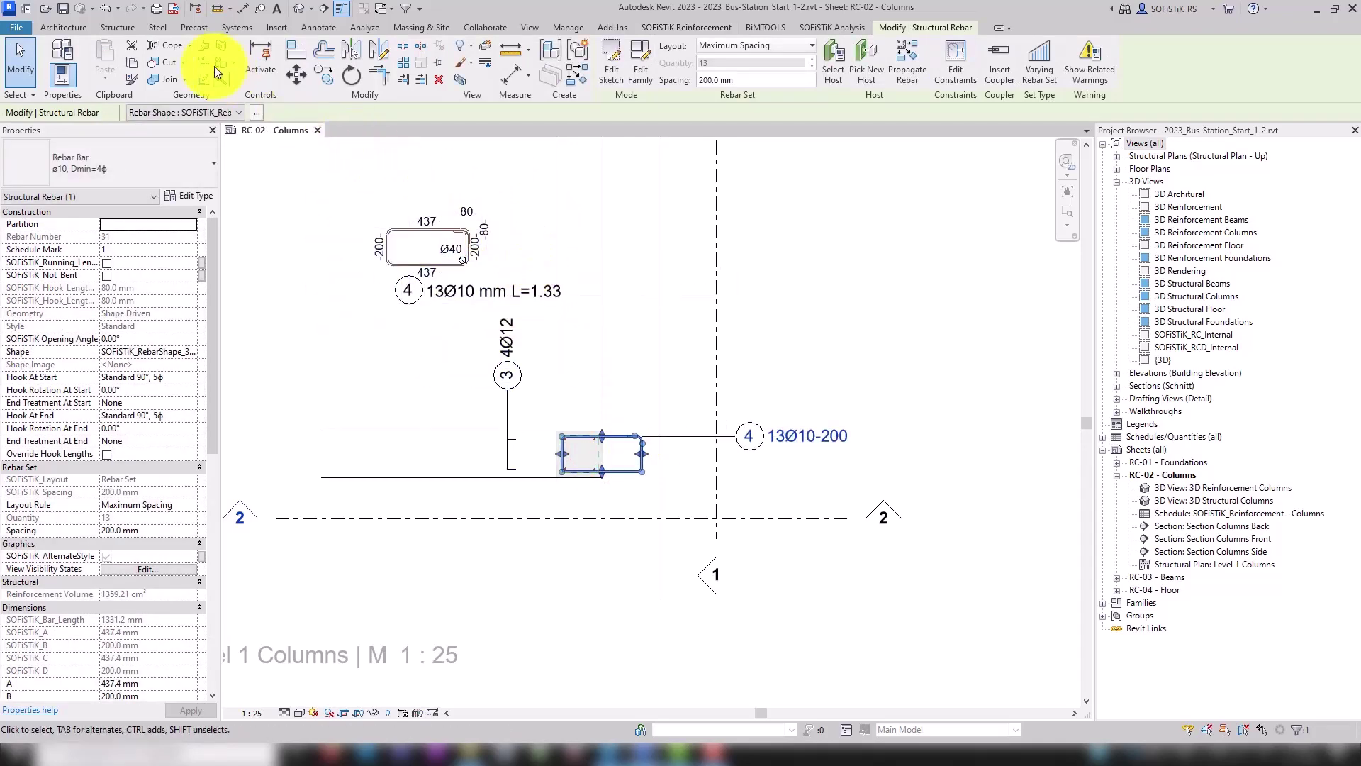
pyautogui.press('Escape')
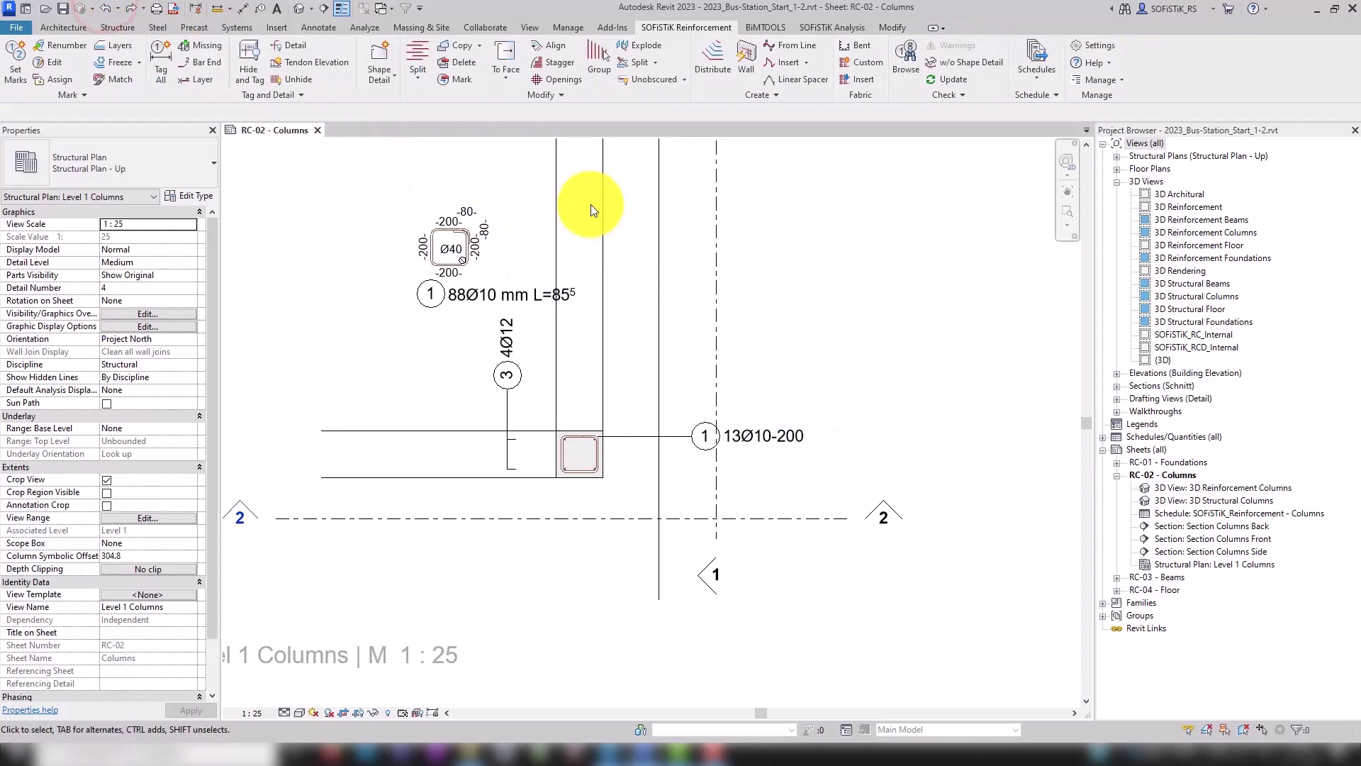
# Step: Activate the Section Columns Side view and place a partial shape detail of the left column's 4Ø12 longitudinal bars beside the right column's stirrup annotations
pyautogui.scroll(-4, 587, 205)
pyautogui.scroll(-3, 607, 206)
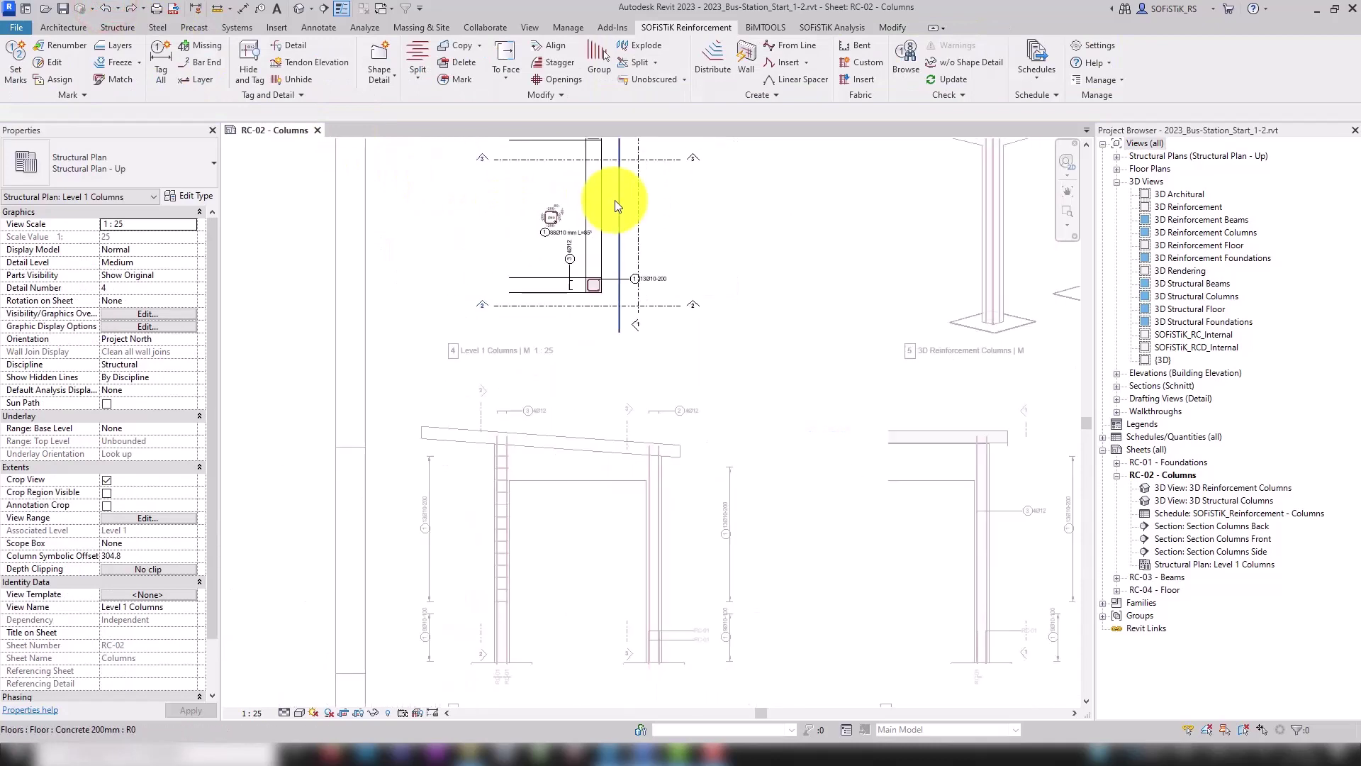
pyautogui.doubleClick(588, 453)
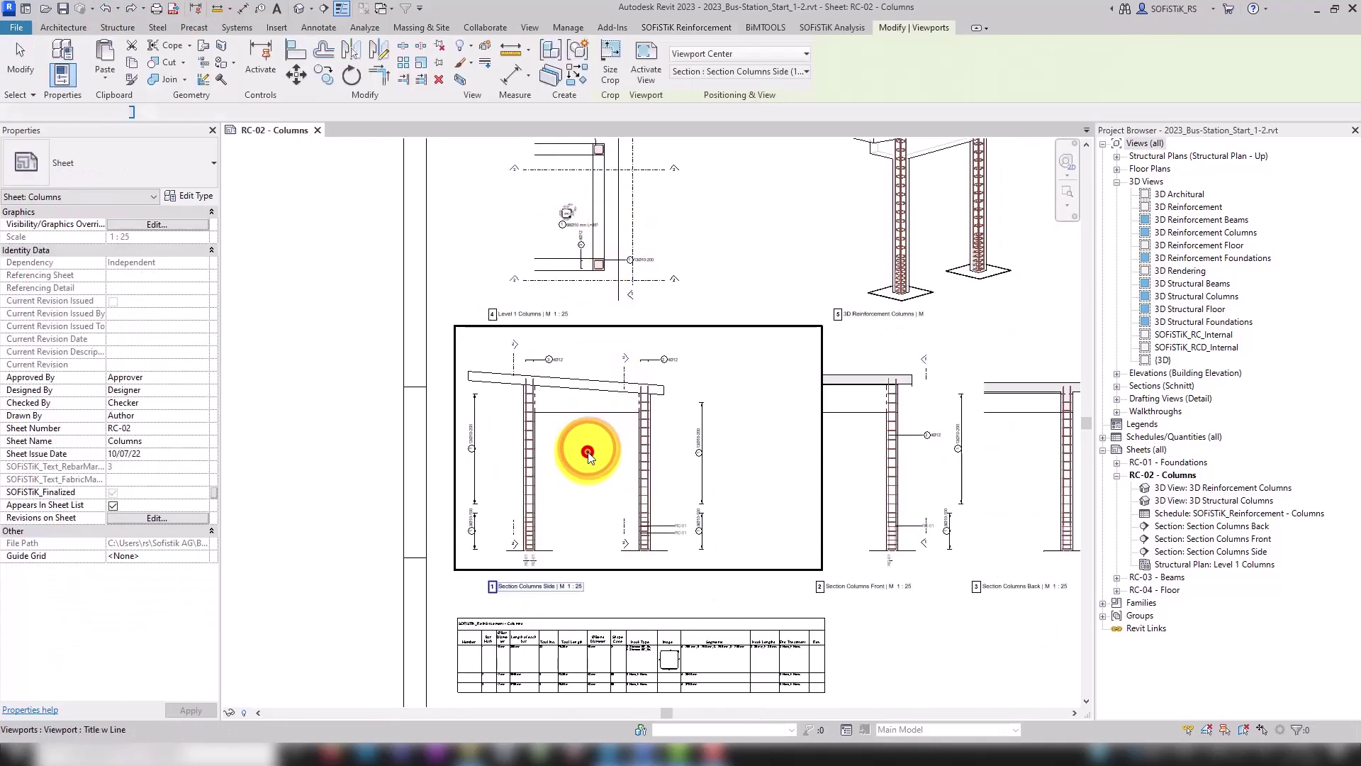
pyautogui.click(392, 74)
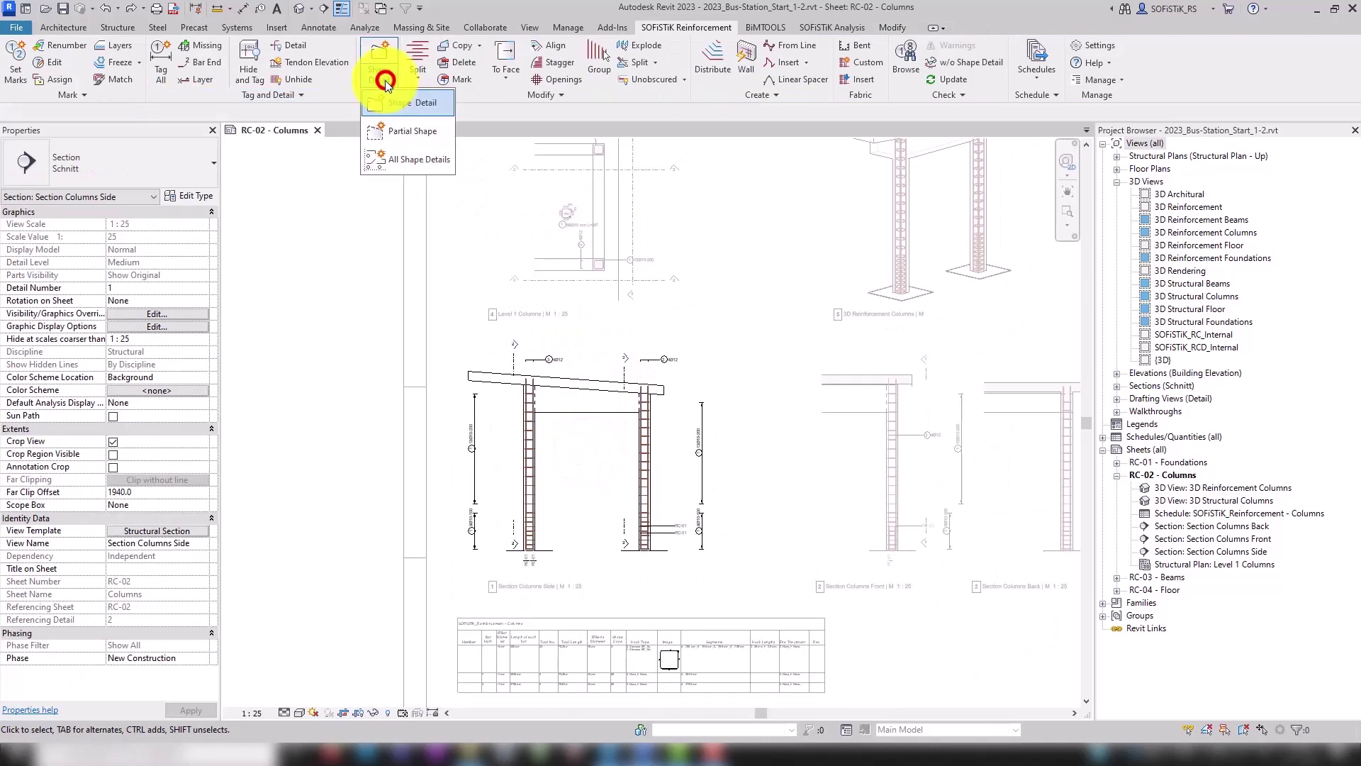
pyautogui.click(419, 130)
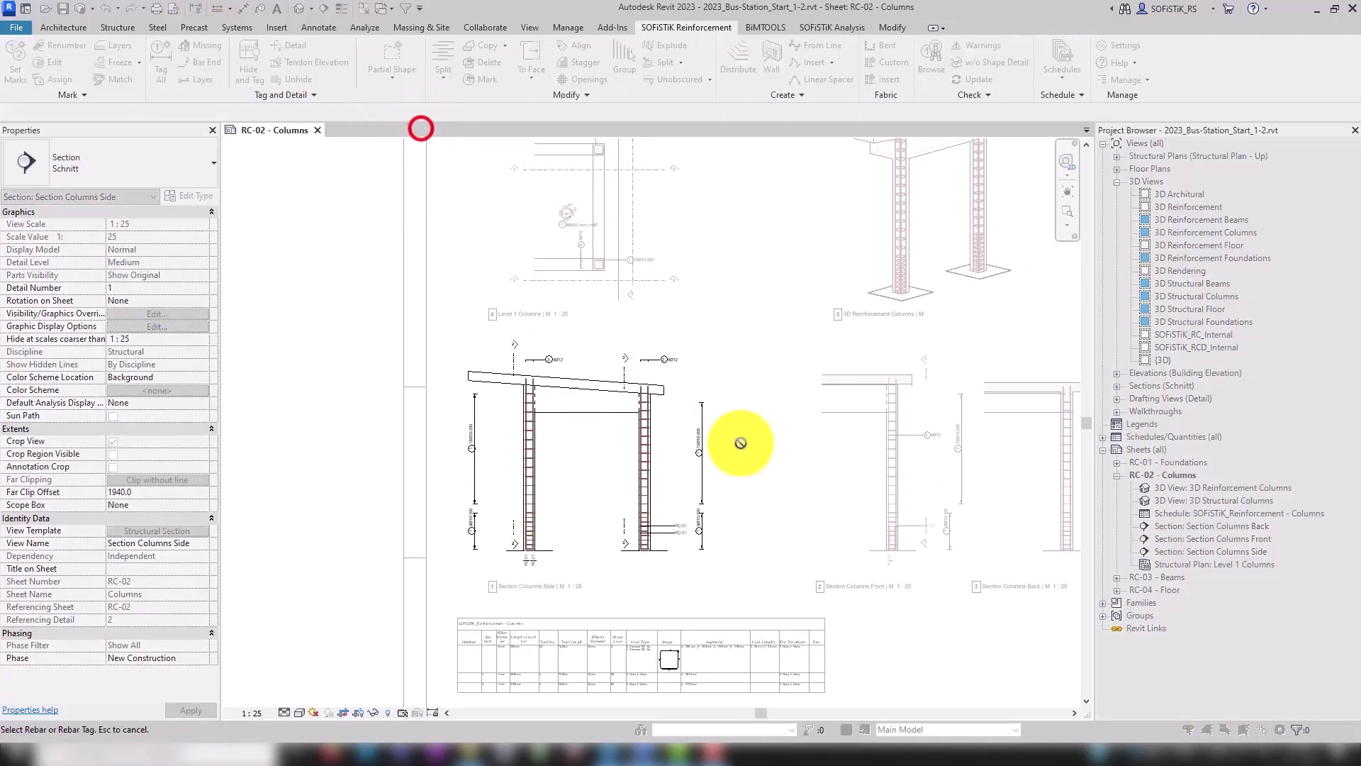
pyautogui.scroll(2, 773, 522)
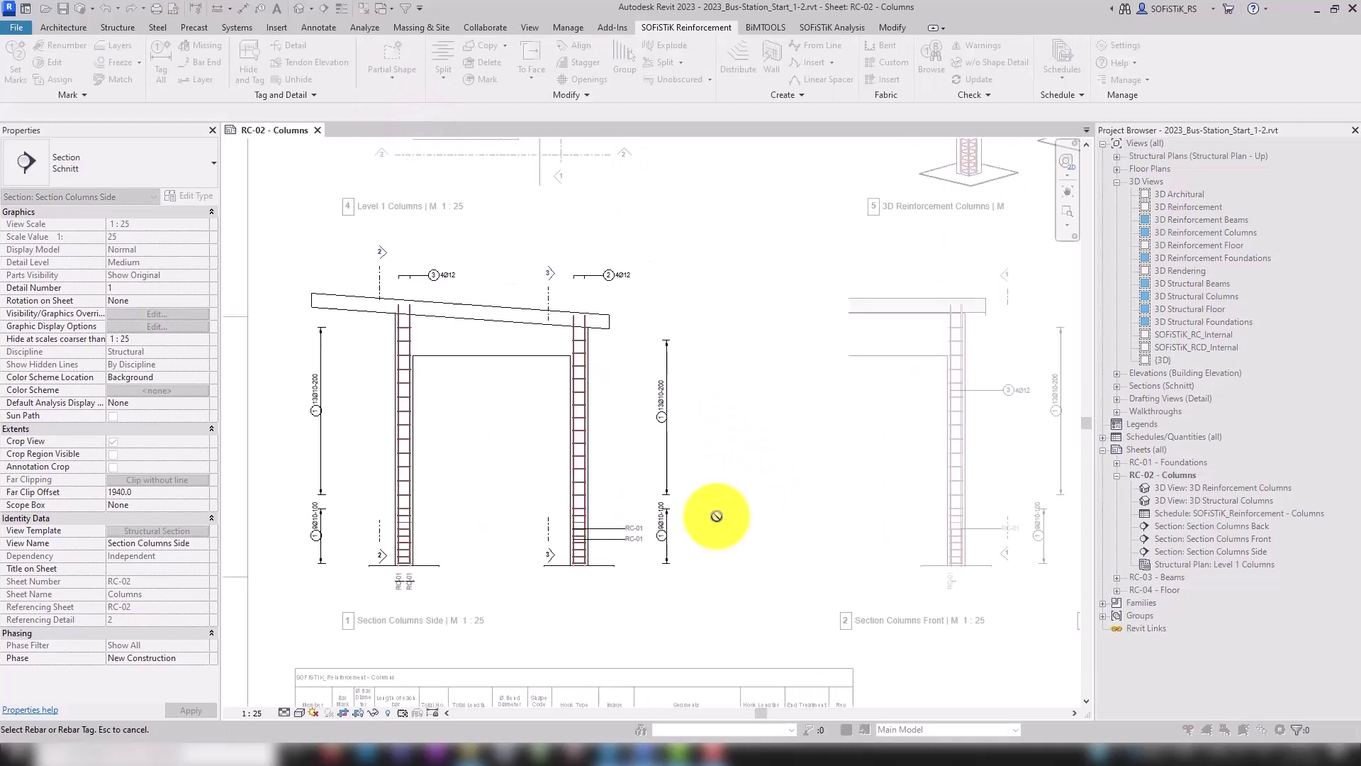
pyautogui.click(403, 436)
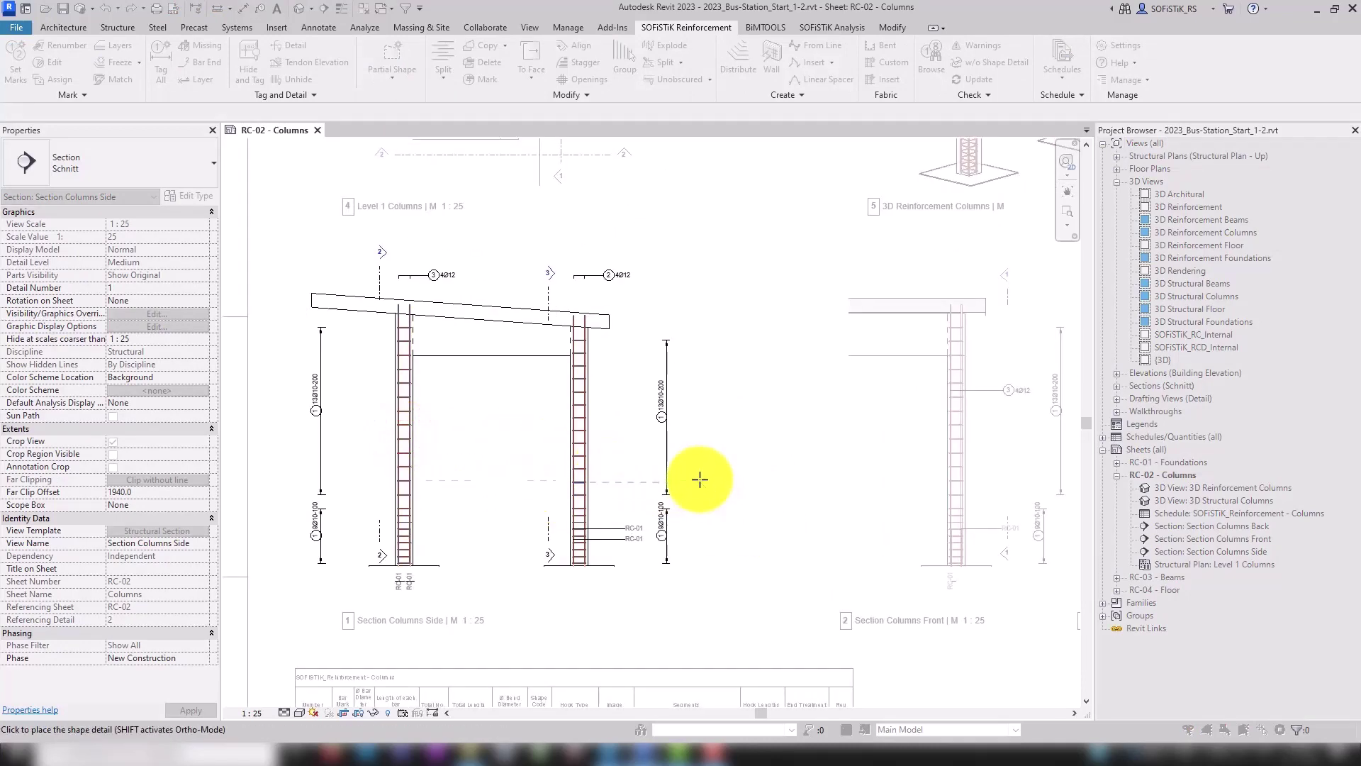
pyautogui.click(695, 464)
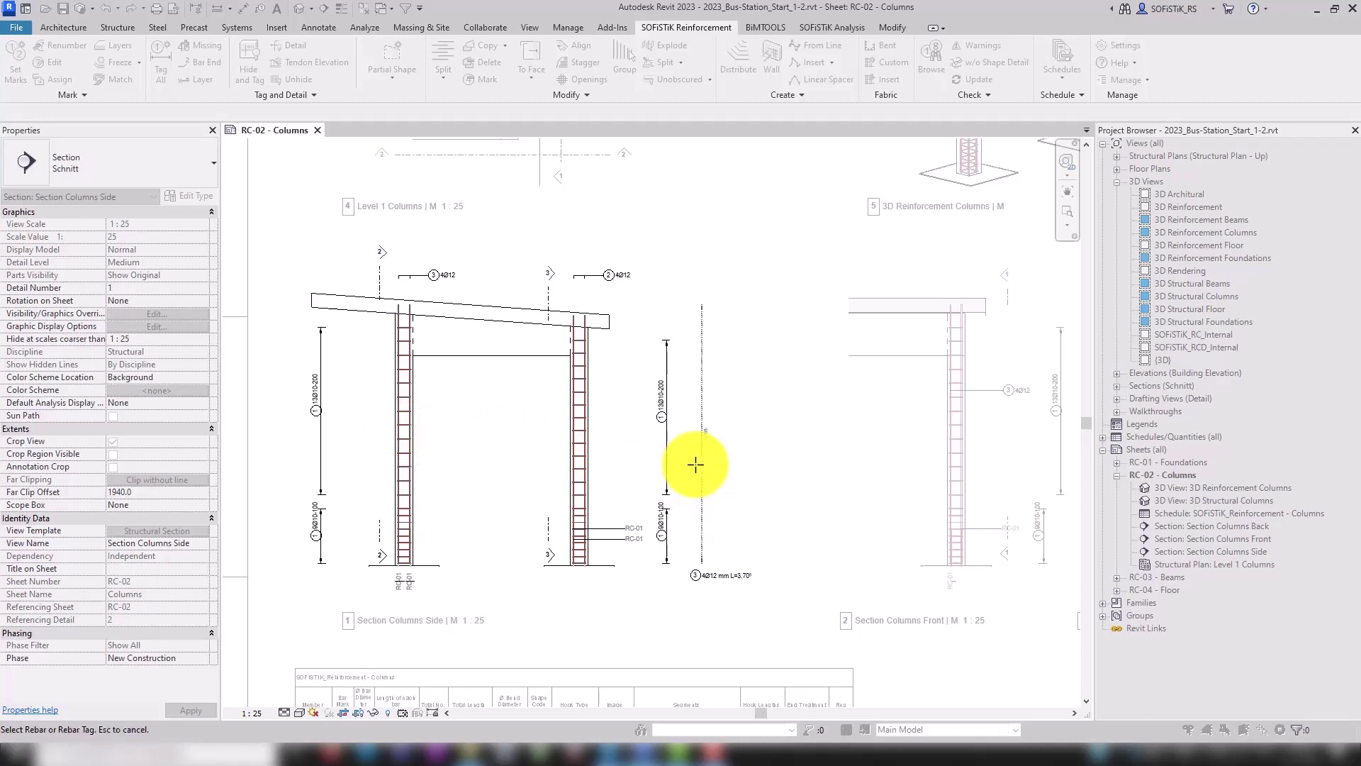
# Step: Place a partial shape detail of the right column's 4Ø12 longitudinal bars beside the left column bars' shape detail in Section Columns Side
pyautogui.click(583, 437)
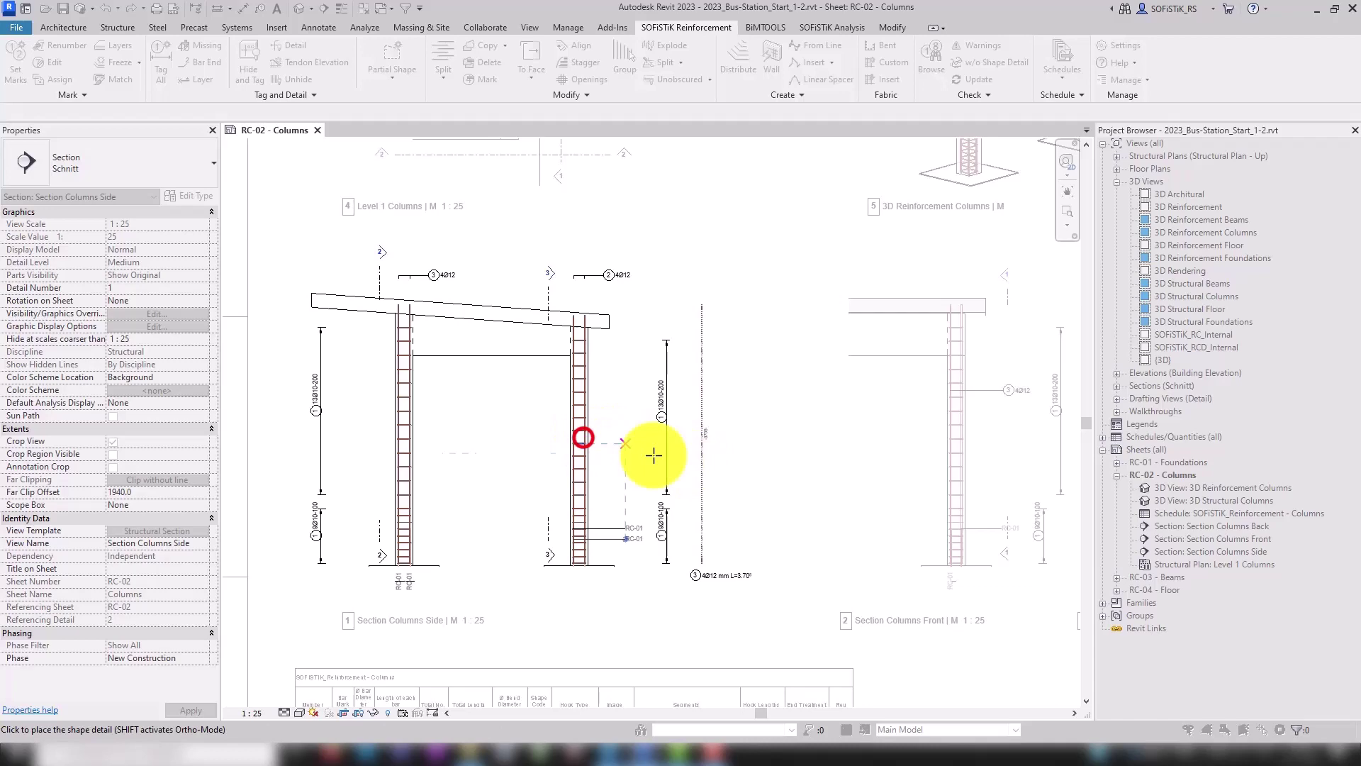
pyautogui.rightClick(759, 485)
pyautogui.click(760, 487)
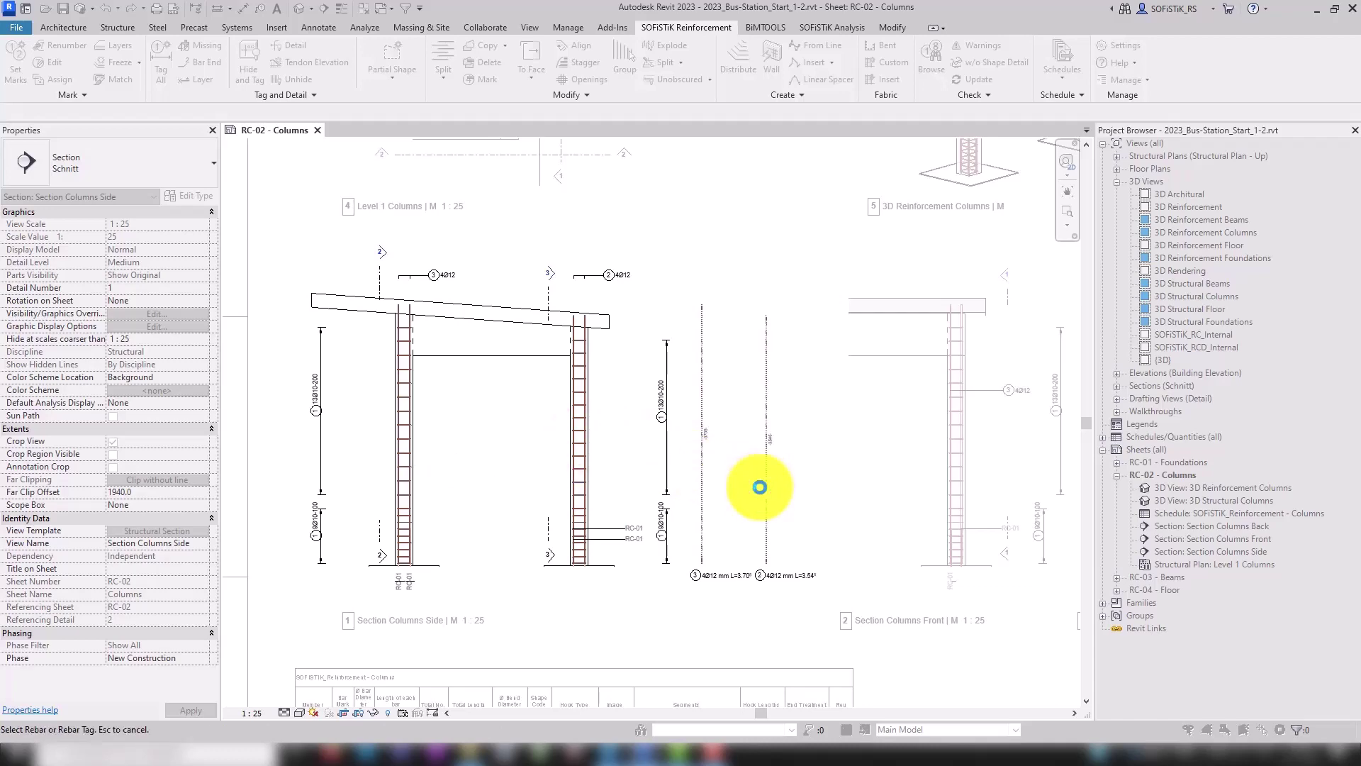
pyautogui.press('Escape')
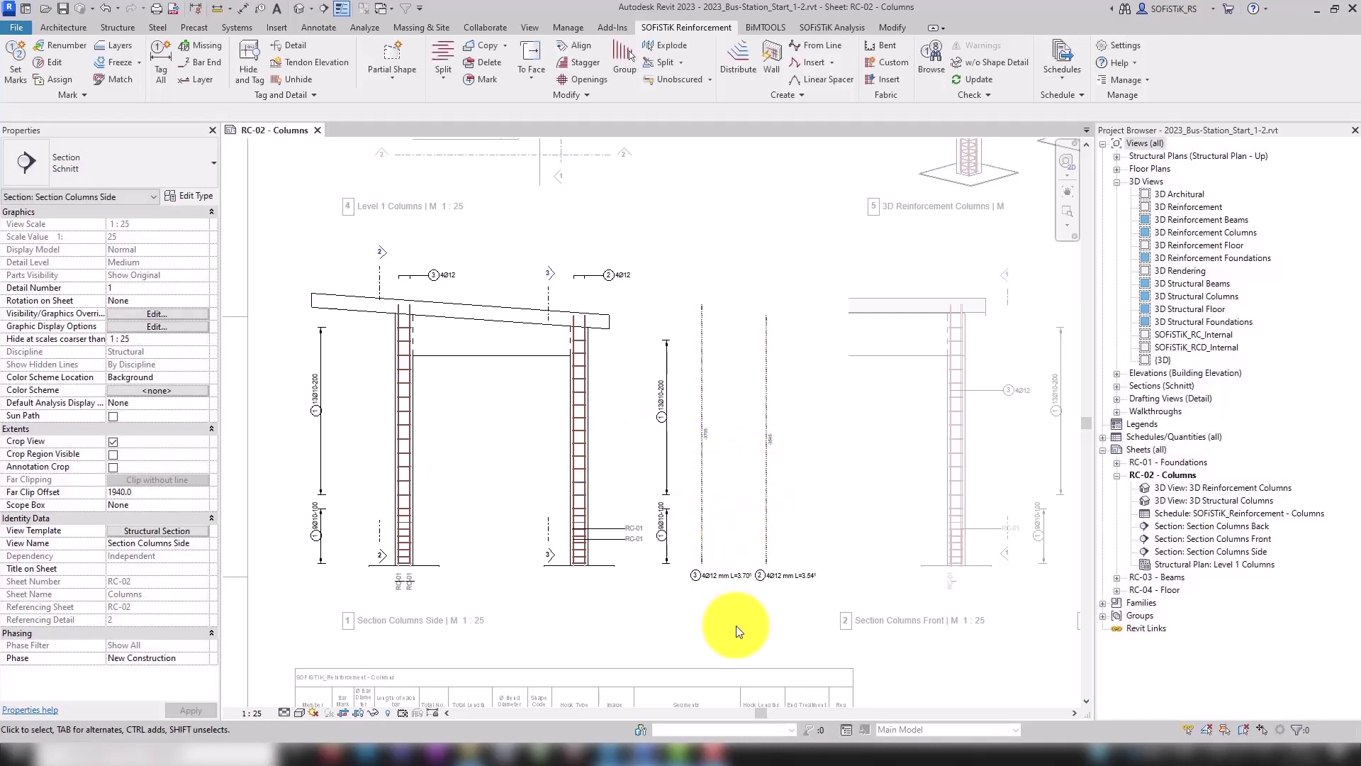
pyautogui.scroll(2, 741, 620)
pyautogui.scroll(2, 740, 620)
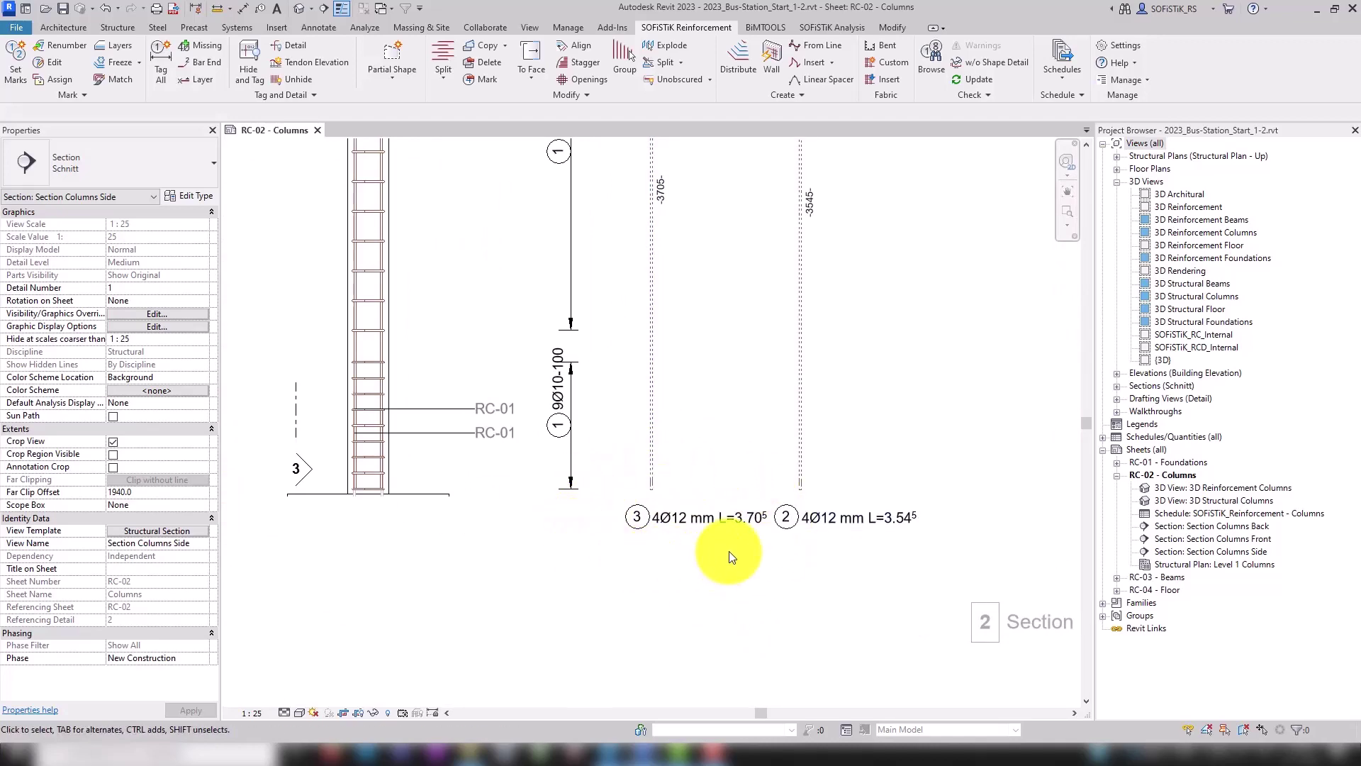
# Step: Deactivate the section view and generate all shape details for sheet RC-02 at a scale of 1:25
pyautogui.click(1067, 213)
pyautogui.doubleClick(558, 283)
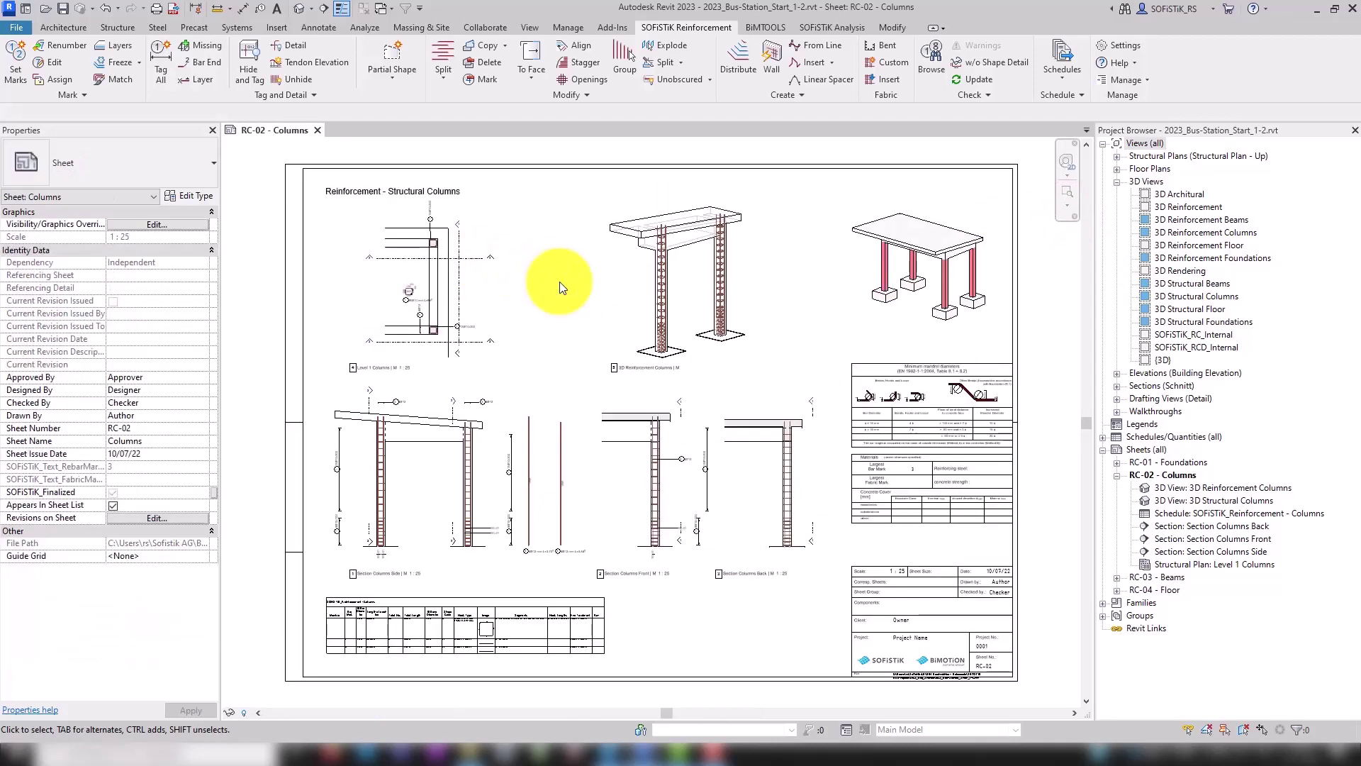
pyautogui.click(395, 70)
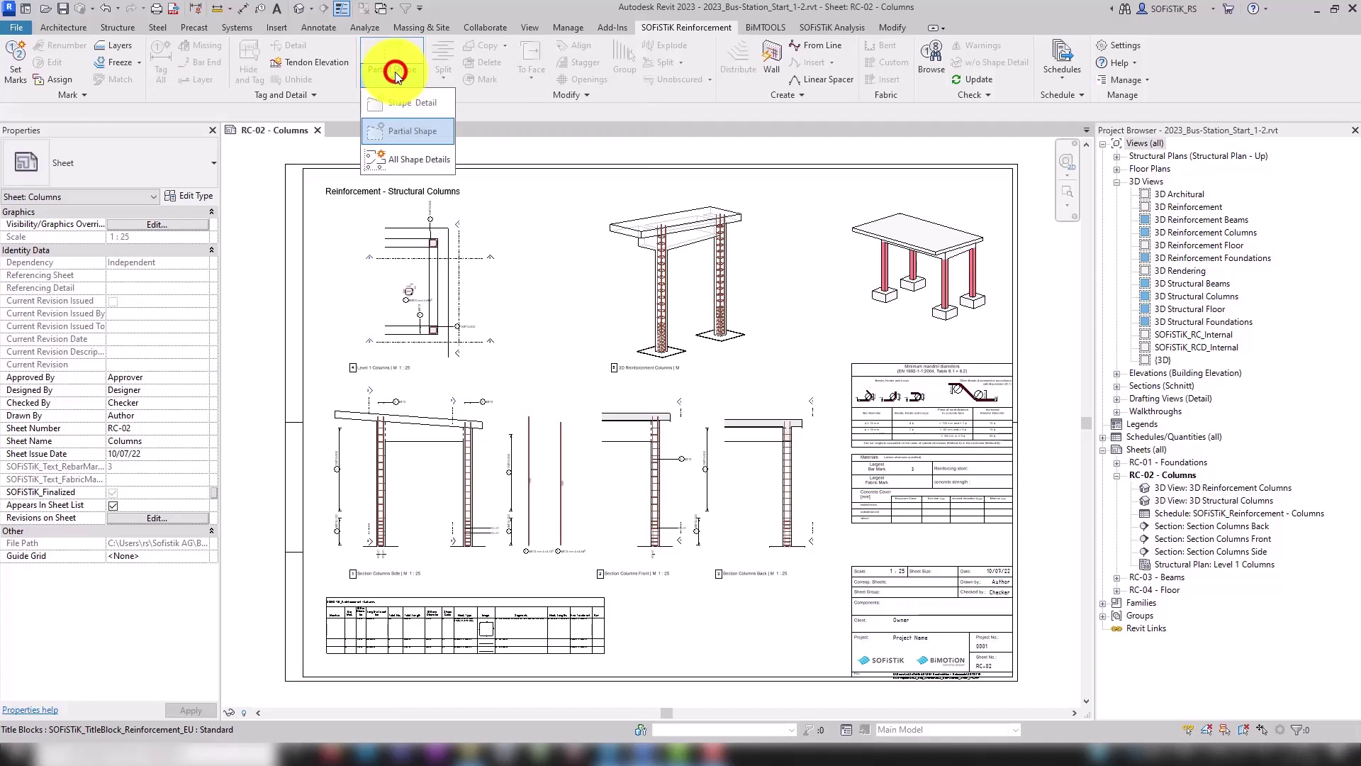
pyautogui.click(409, 160)
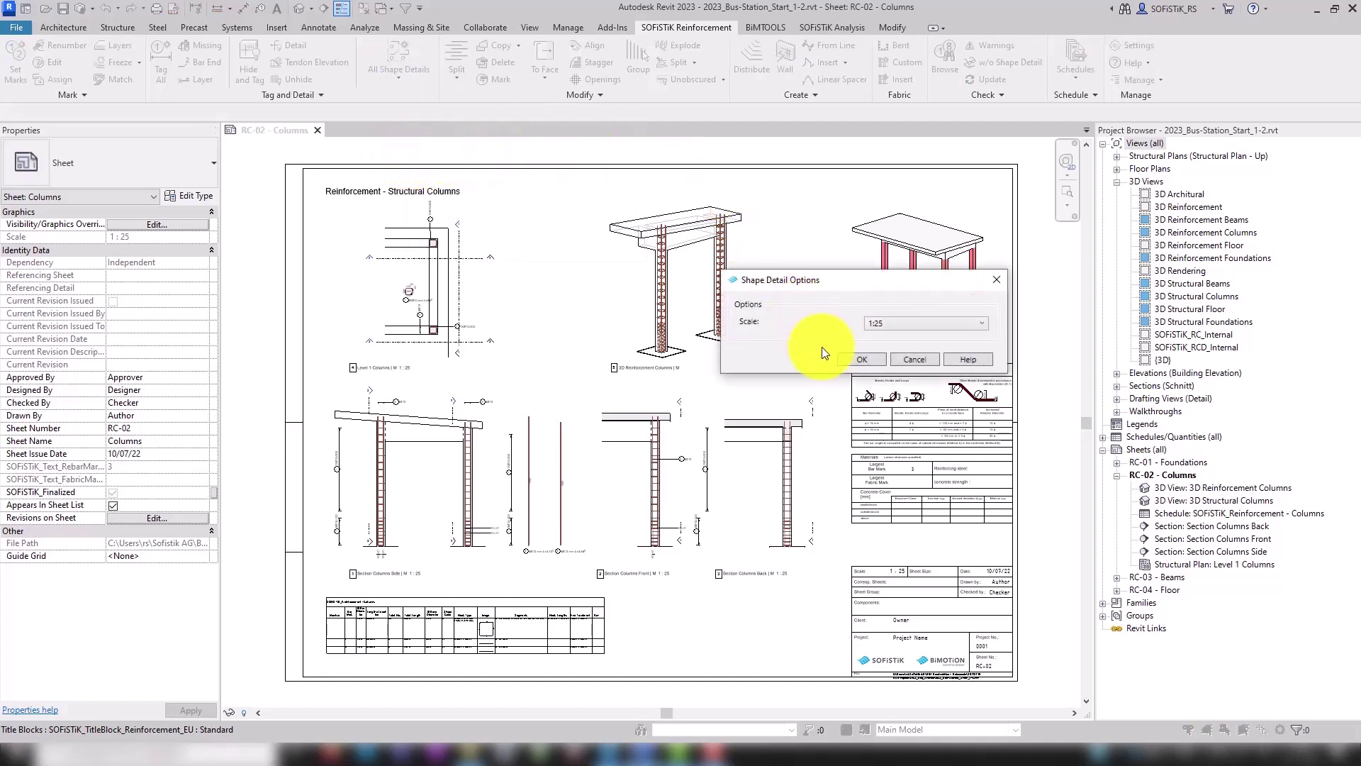
pyautogui.click(857, 362)
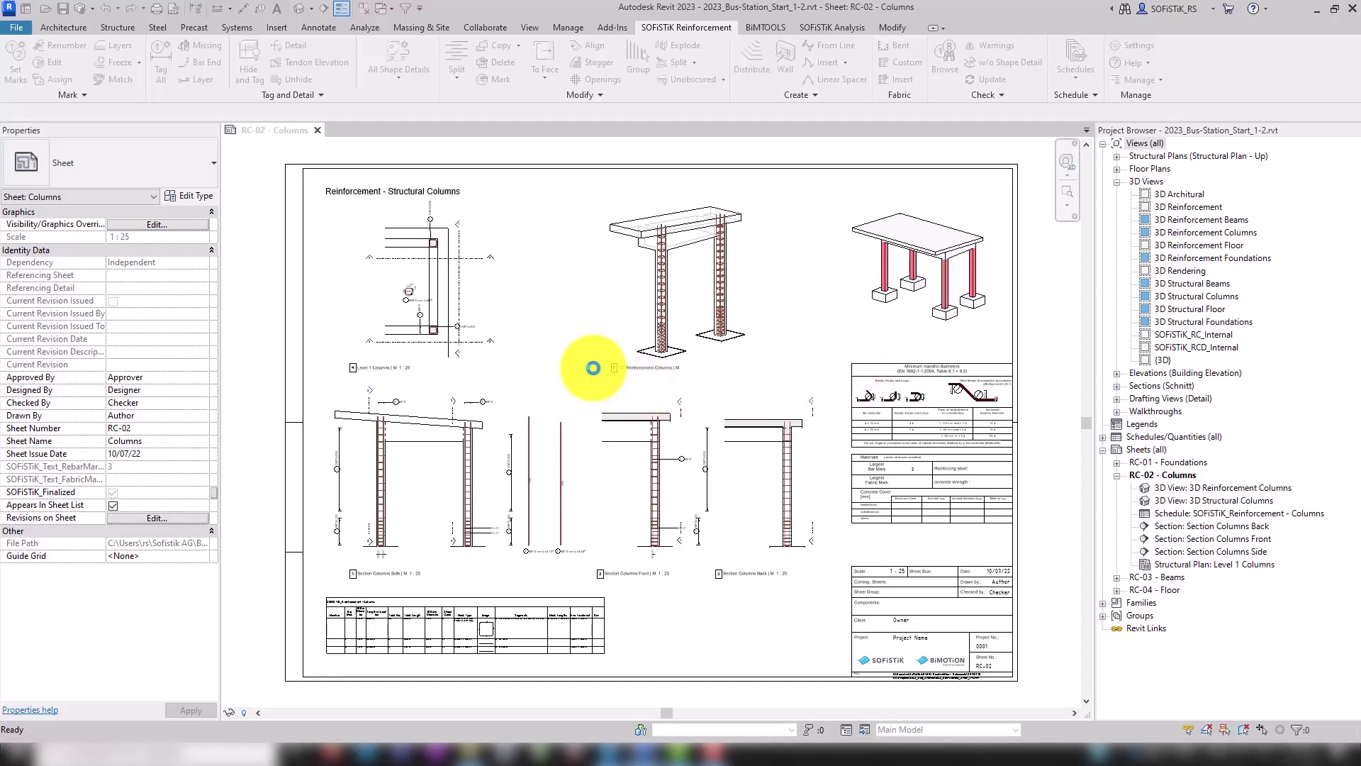
# Step: Move the SOFiSTiK_ShapeDetails_RC-02_1/25 viewport onto the sheet, between the reinforcement schedule and the title block
pyautogui.scroll(3, 880, 241)
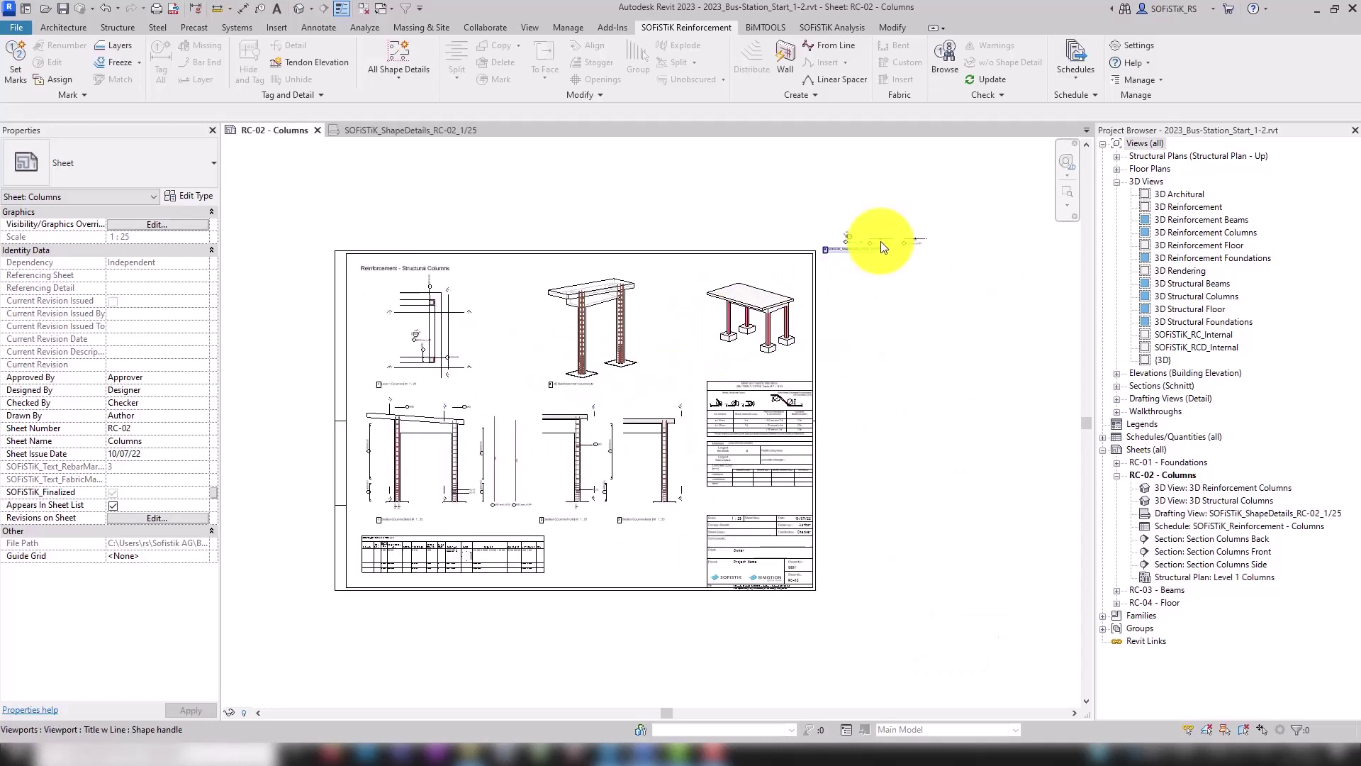
pyautogui.click(885, 215)
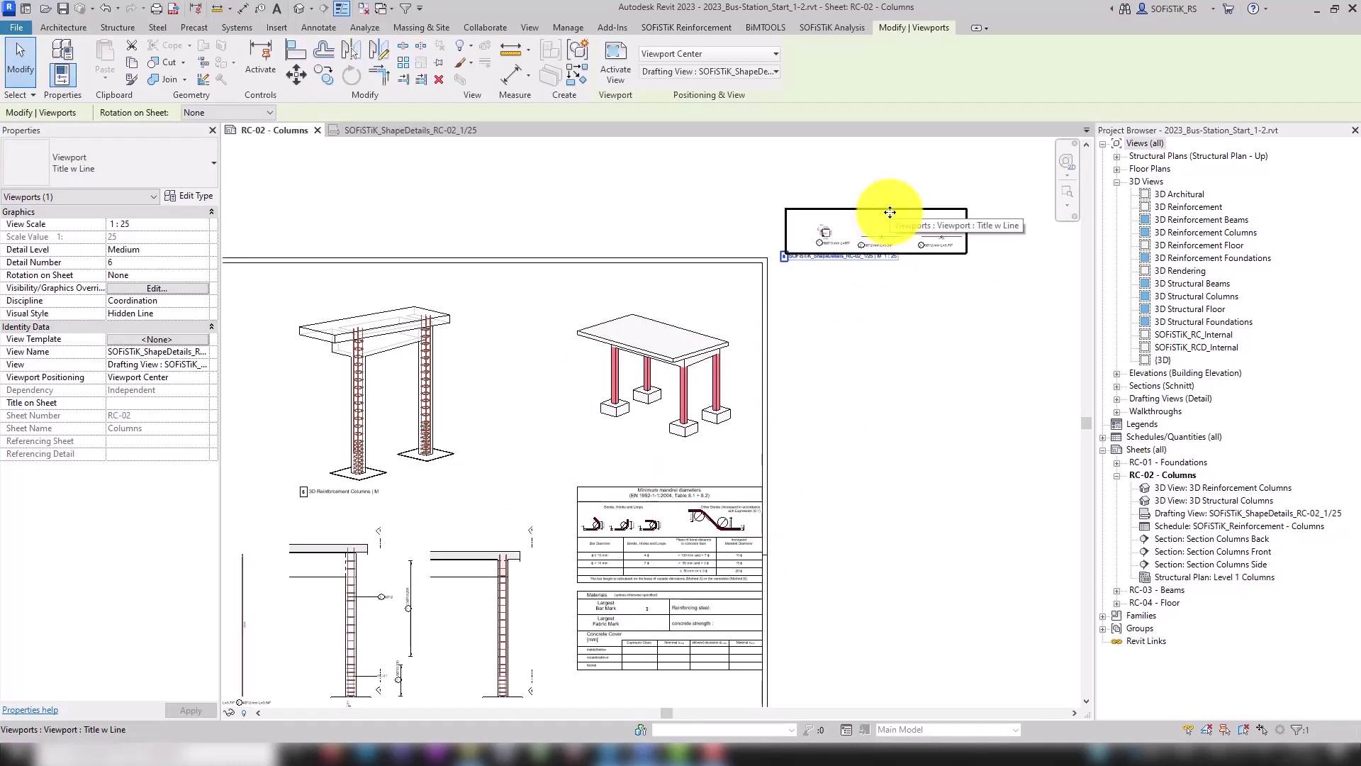
pyautogui.moveTo(890, 212); pyautogui.dragTo(479, 621)
pyautogui.scroll(-2, 602, 338)
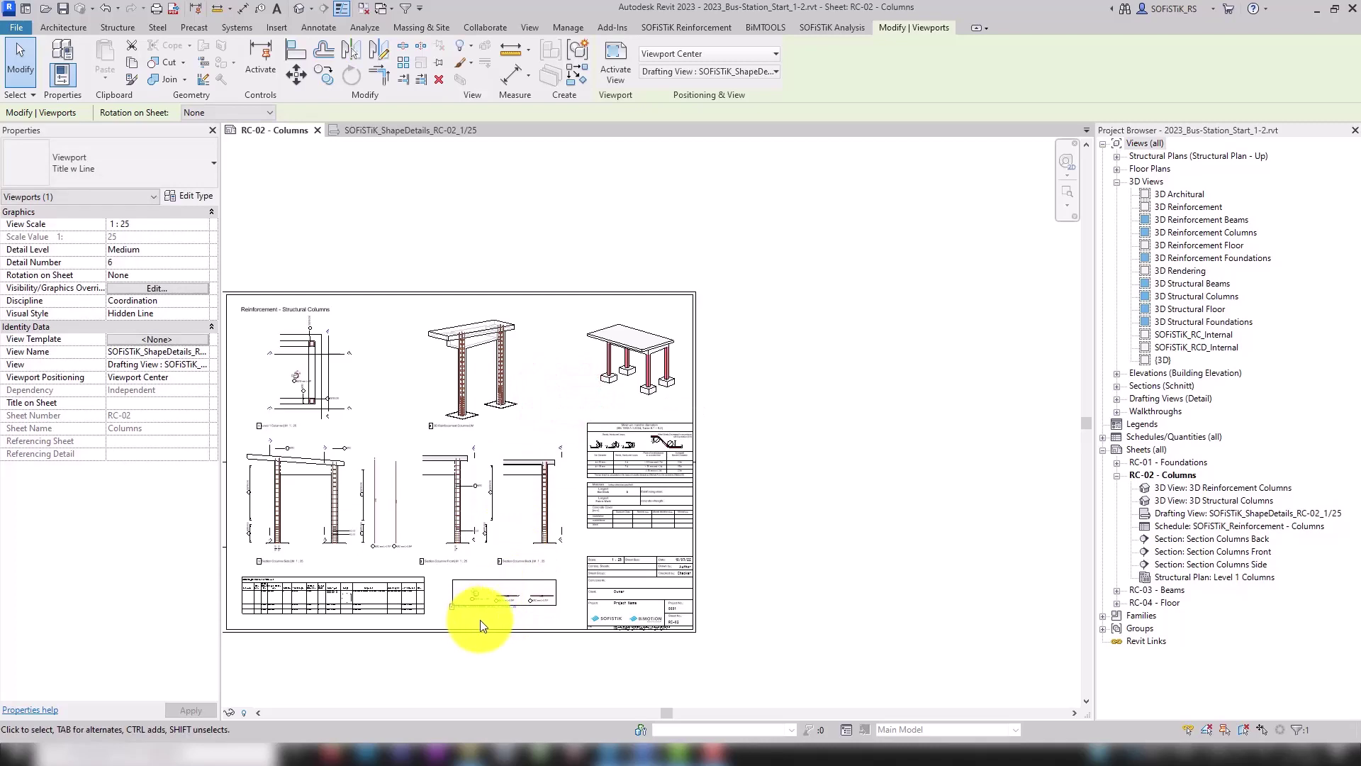
pyautogui.scroll(3, 486, 621)
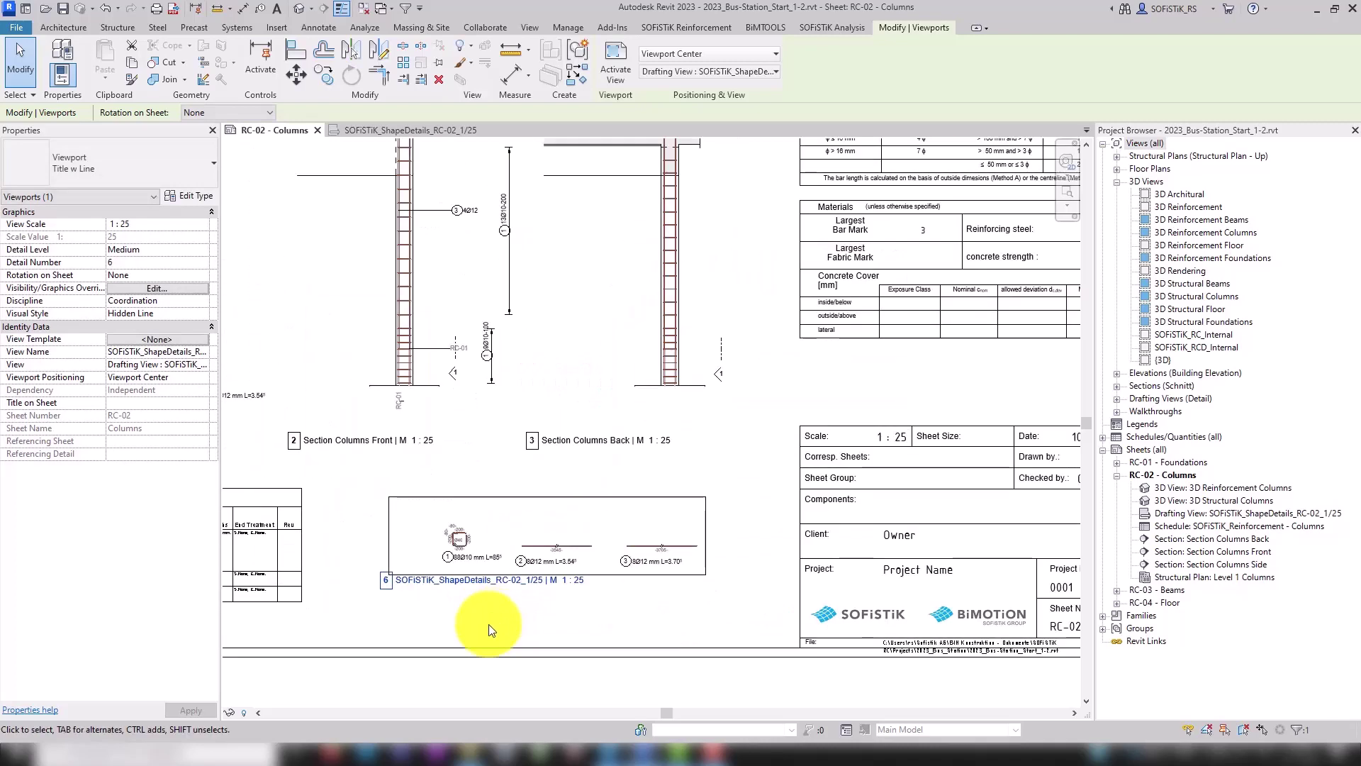
pyautogui.scroll(-4, 488, 624)
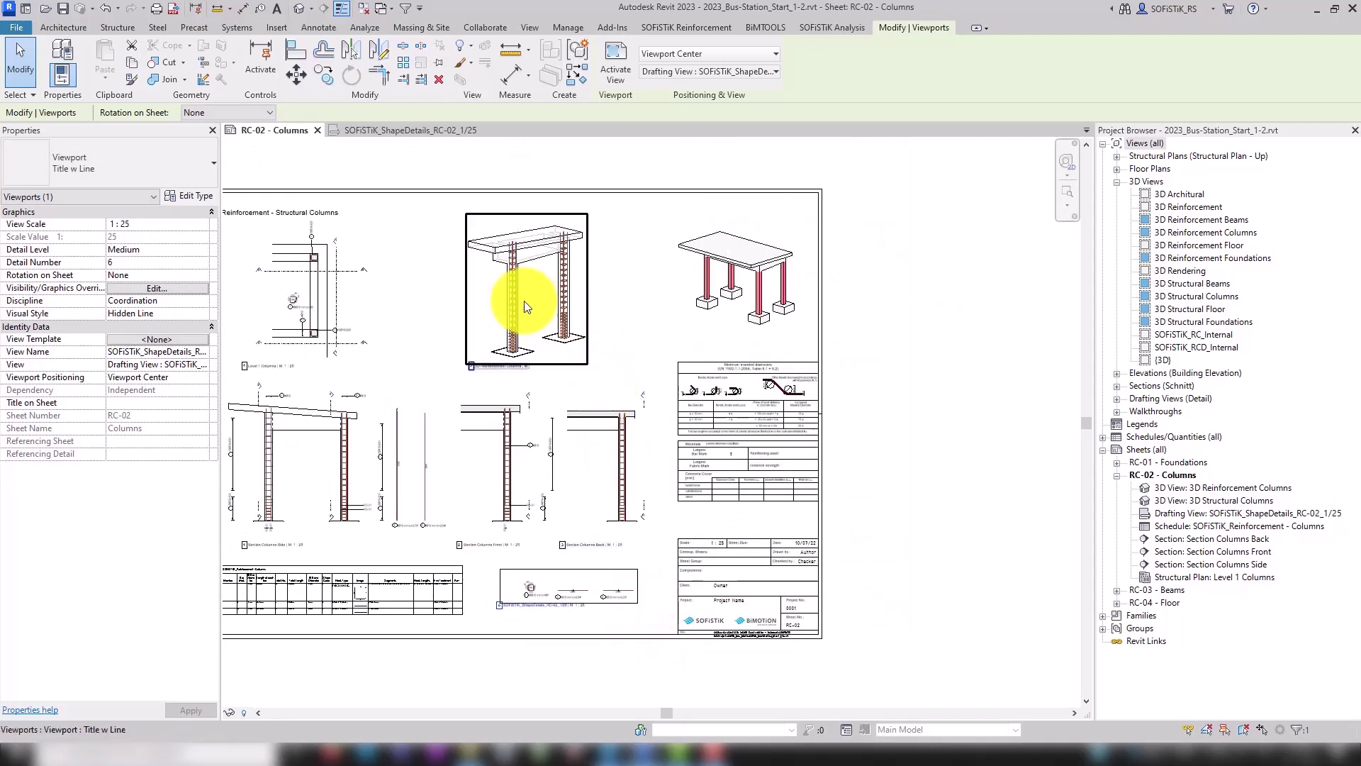
# Step: Activate the 3D Reinforcement Columns view on the sheet and tag all of its reinforcement
pyautogui.doubleClick(525, 301)
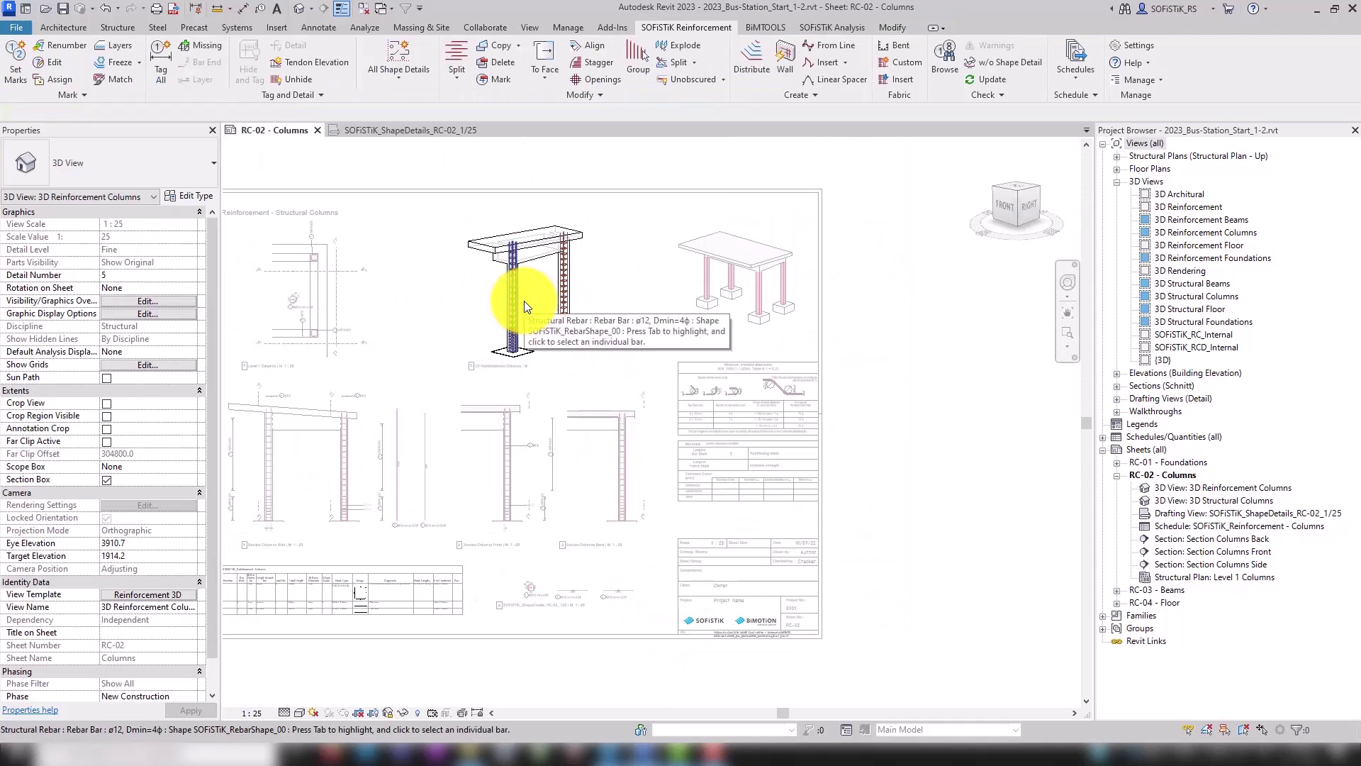
pyautogui.click(162, 68)
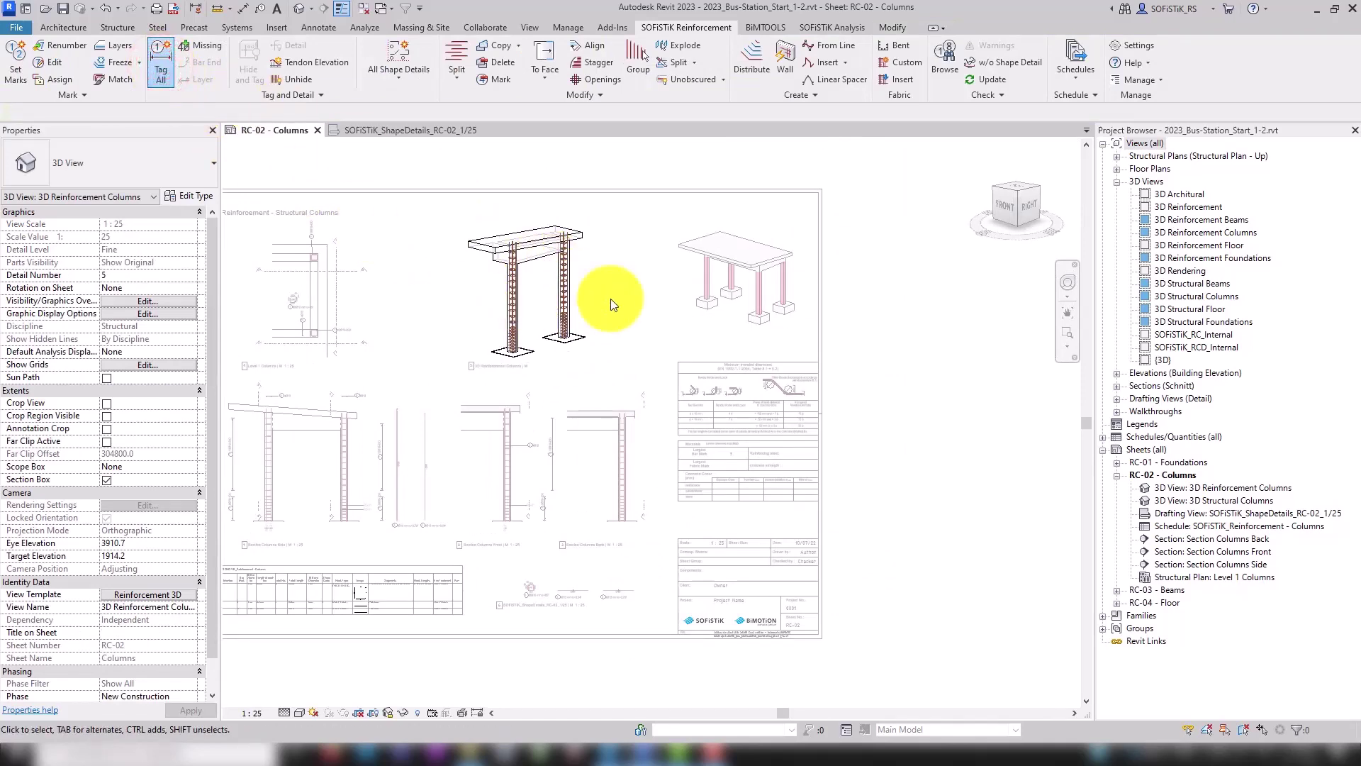
pyautogui.click(389, 713)
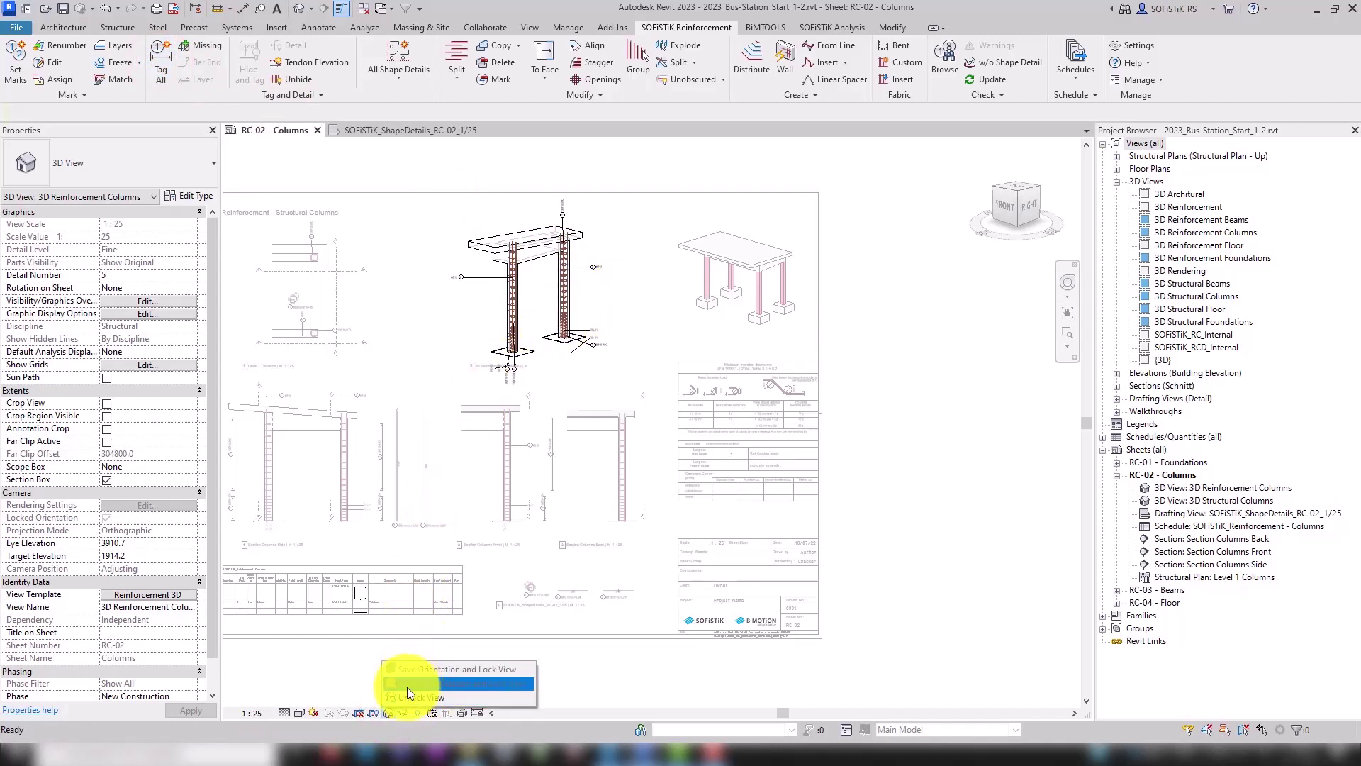
pyautogui.click(562, 378)
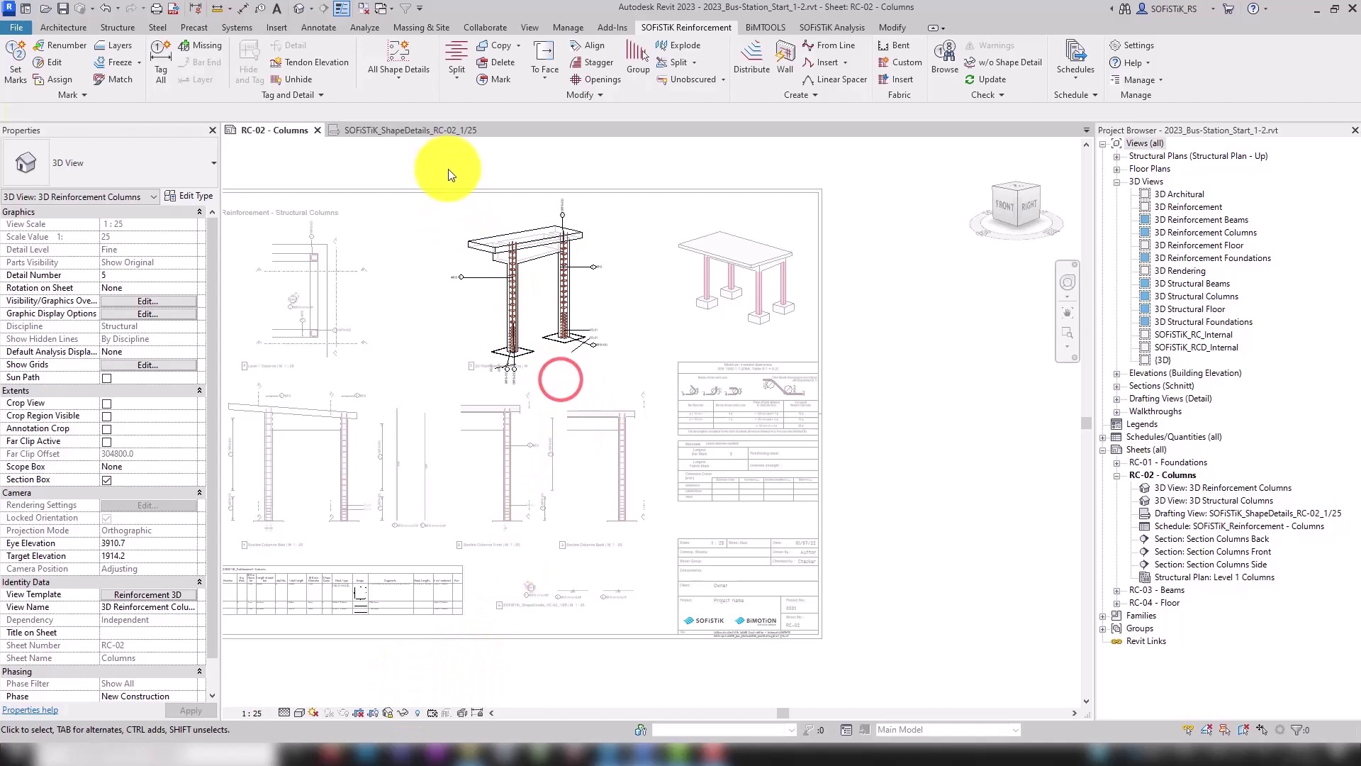